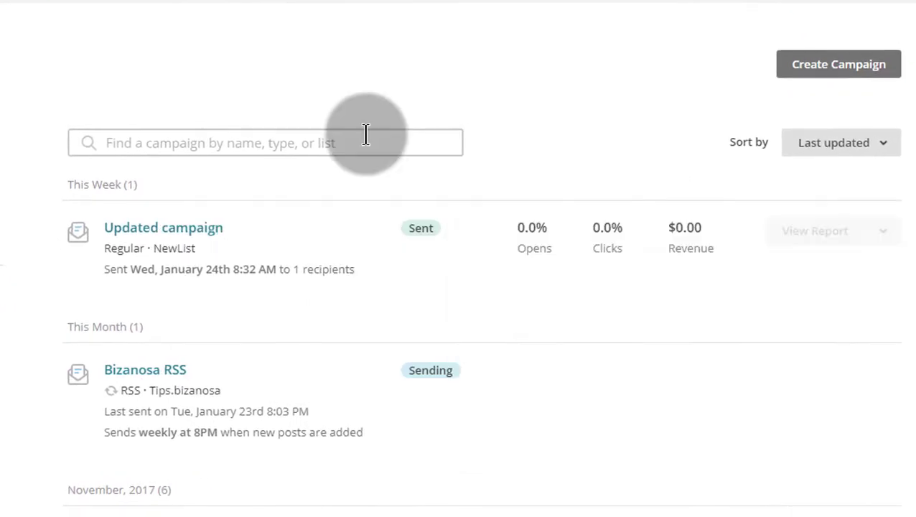
# Step: Start a new campaign and choose to create a landing page
pyautogui.click(847, 61)
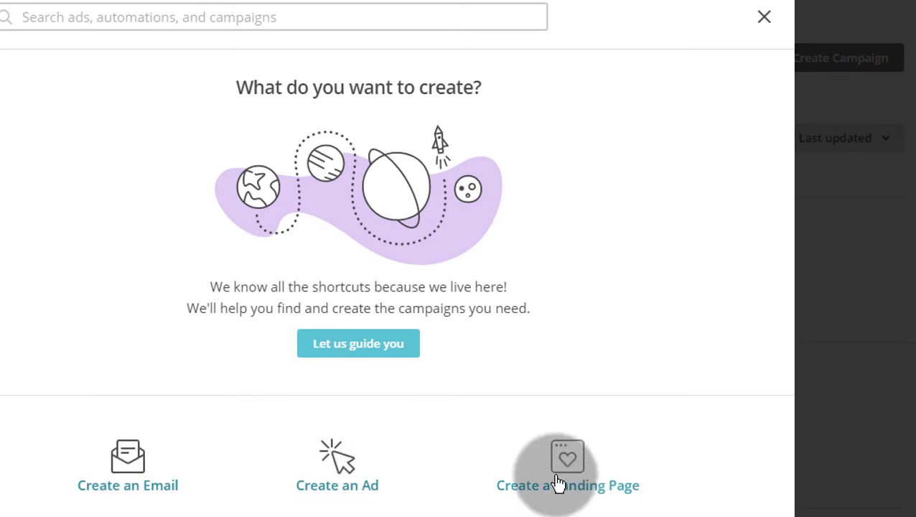
pyautogui.click(571, 493)
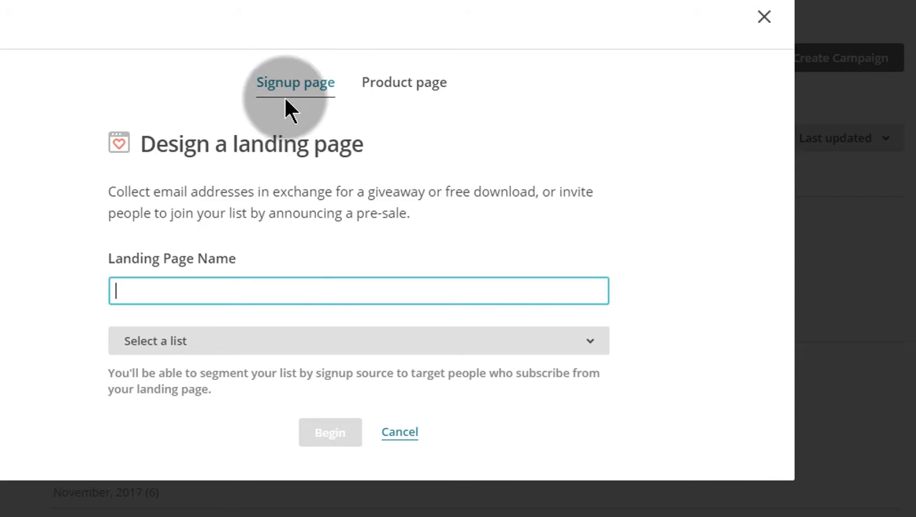
pyautogui.click(398, 86)
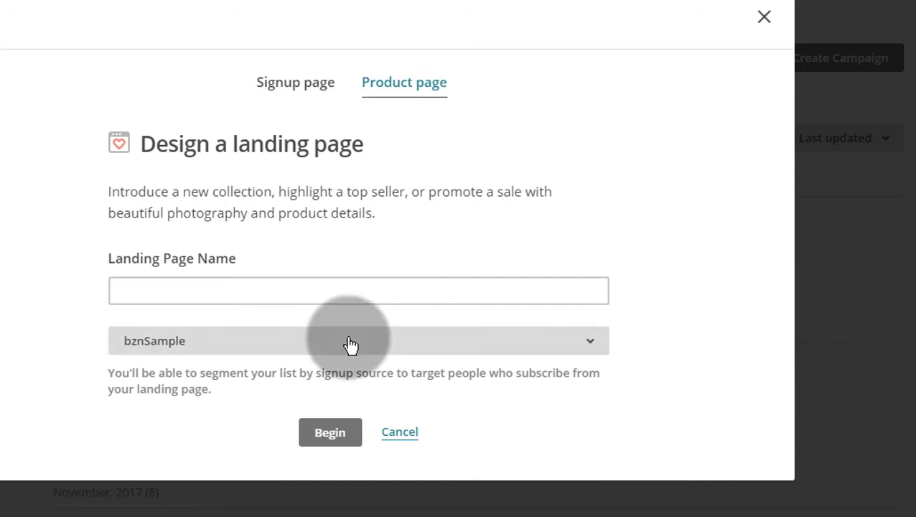
pyautogui.click(350, 342)
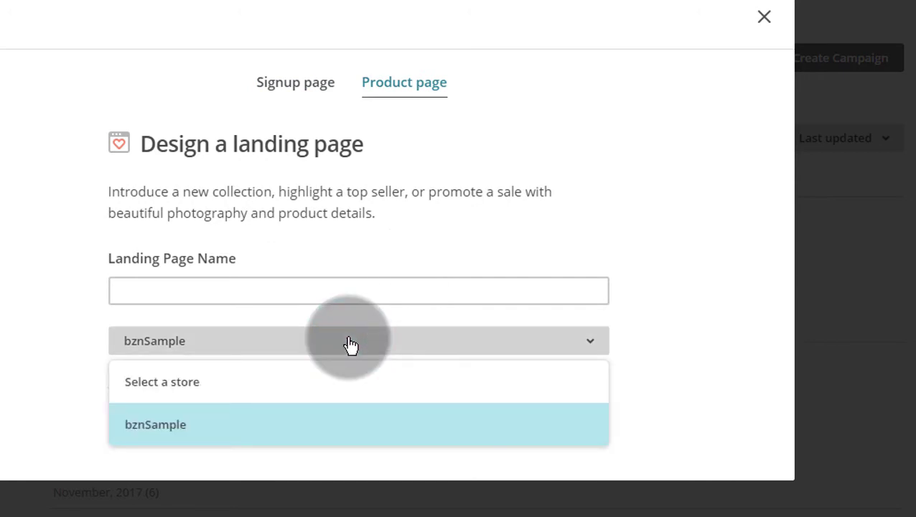
pyautogui.click(629, 174)
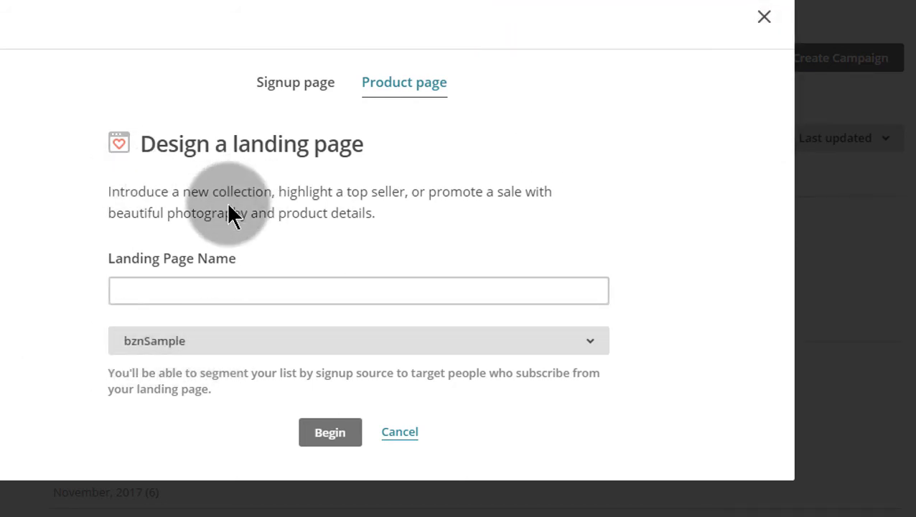
pyautogui.click(284, 92)
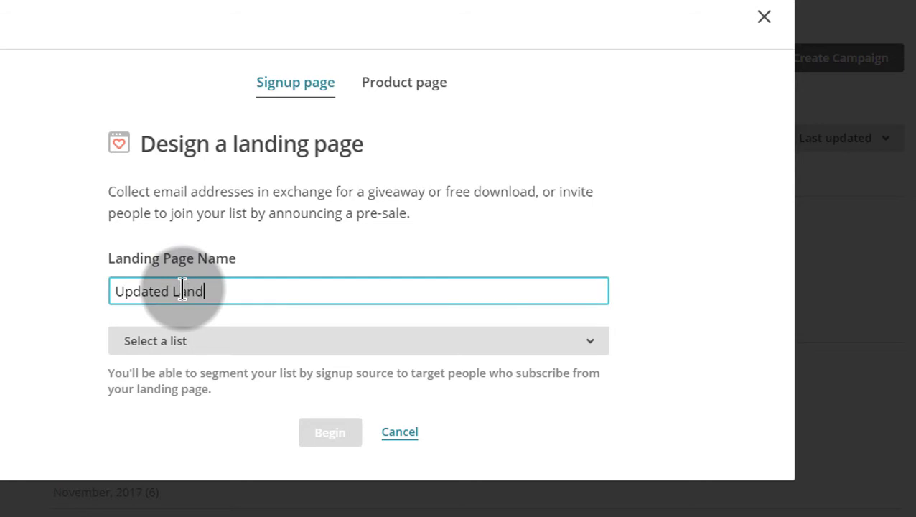
# Step: Choose NewList as the audience list and begin building the landing page
pyautogui.click(194, 343)
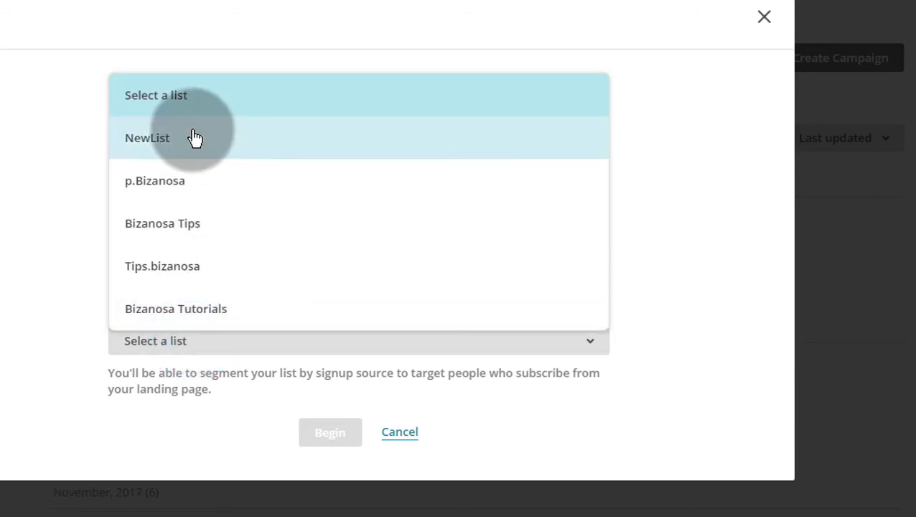
pyautogui.click(170, 147)
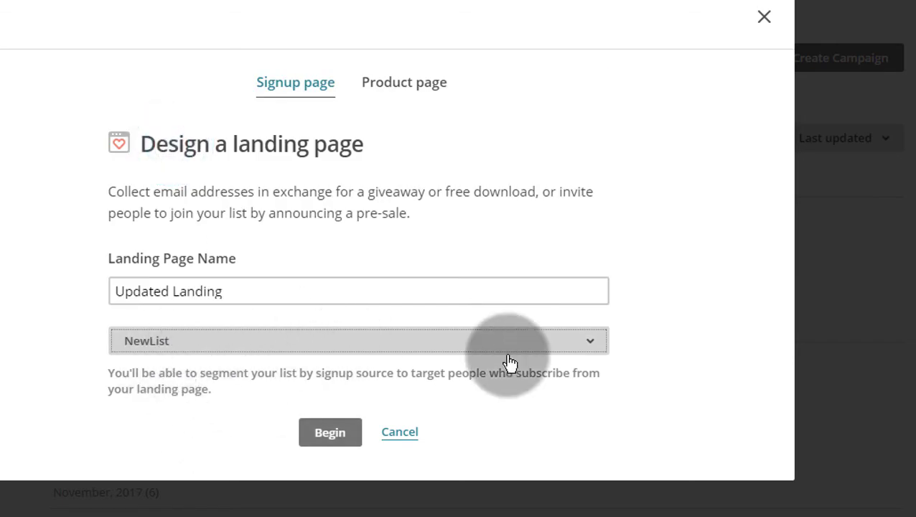
pyautogui.click(331, 433)
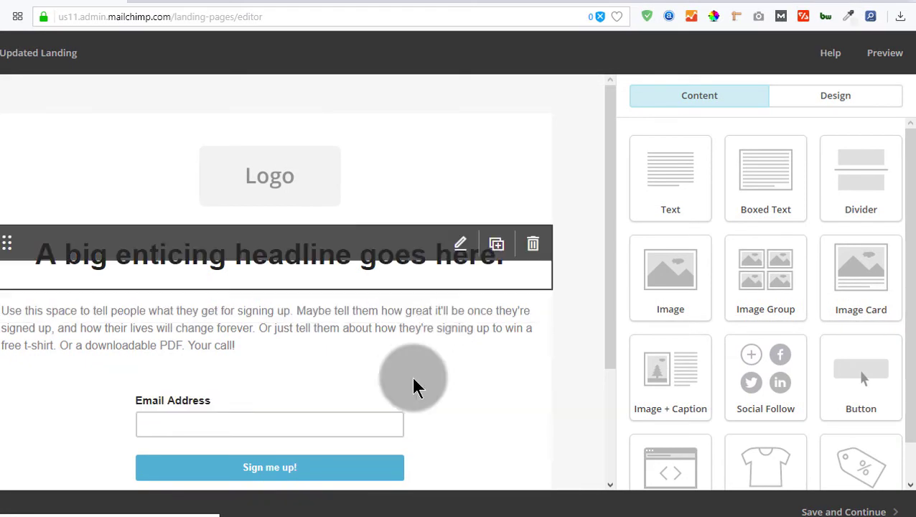
# Step: Move the email signup form block up to sit directly beneath the logo
pyautogui.scroll(-3, 426, 374)
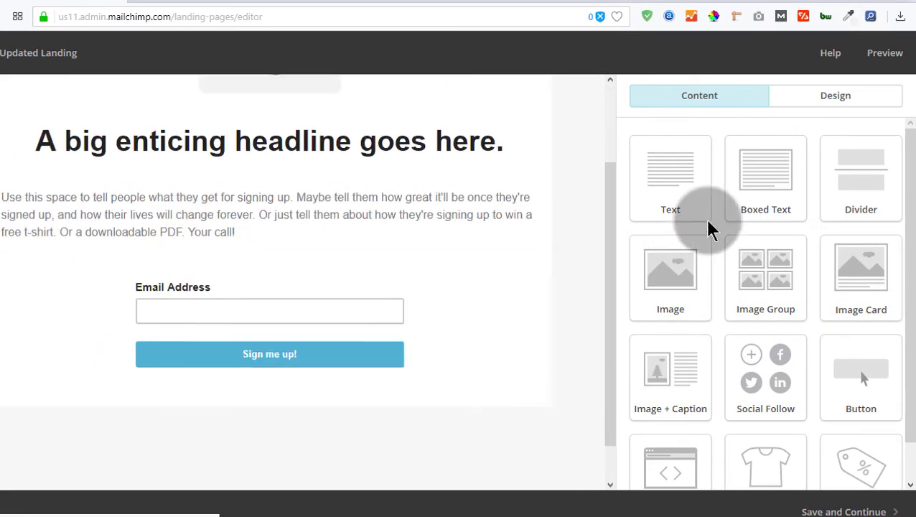
pyautogui.scroll(-1, 763, 256)
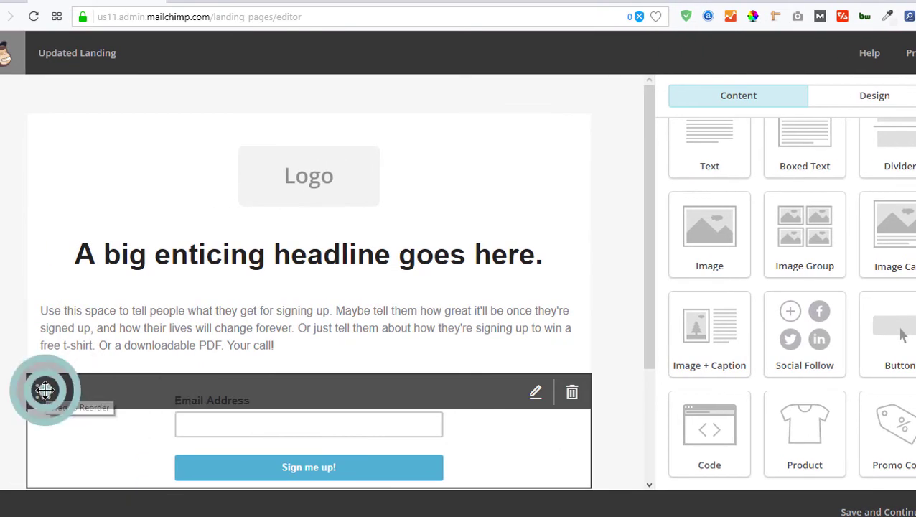
pyautogui.moveTo(45, 390); pyautogui.dragTo(77, 206)
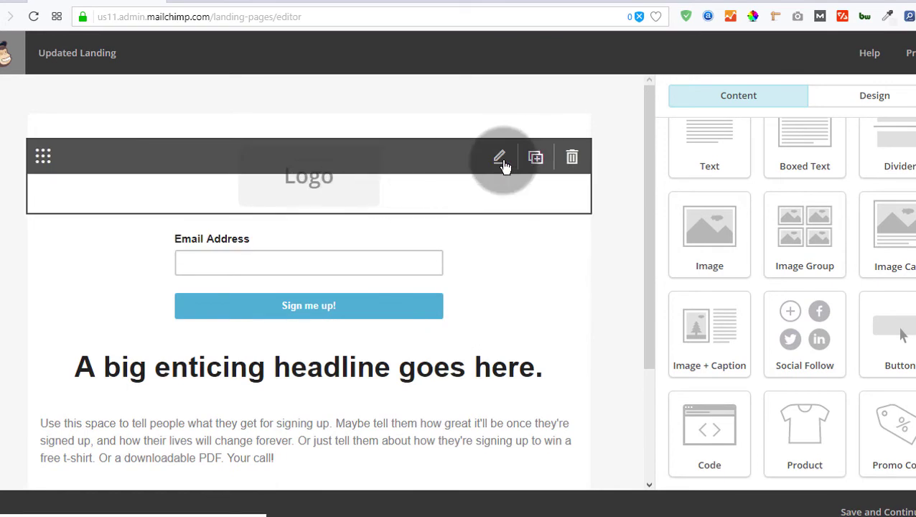
# Step: Replace the placeholder logo with the Bizanosa.com image bizanosa-for-mailchimp-2.png
pyautogui.click(502, 164)
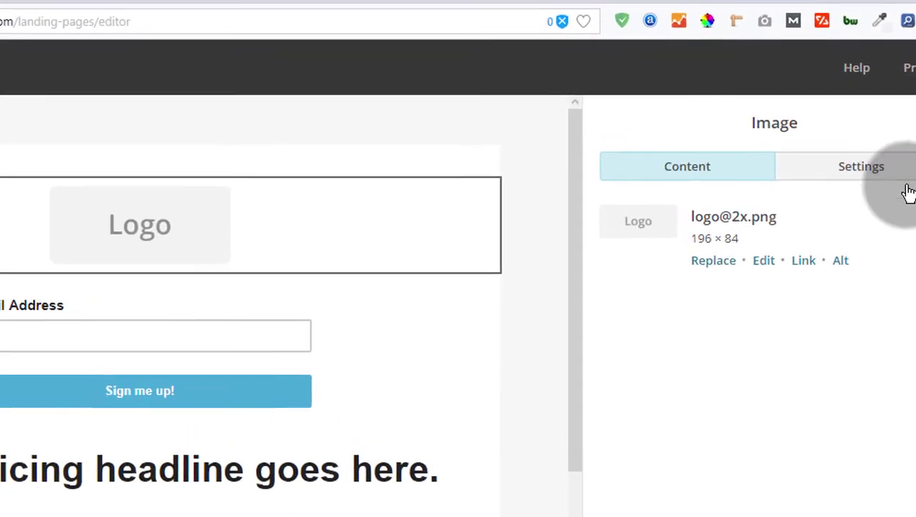
pyautogui.click(720, 268)
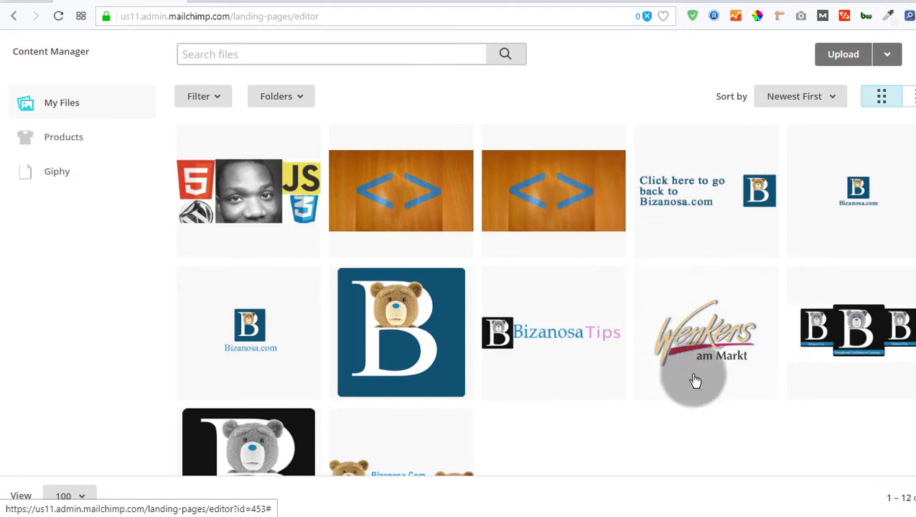
pyautogui.click(847, 206)
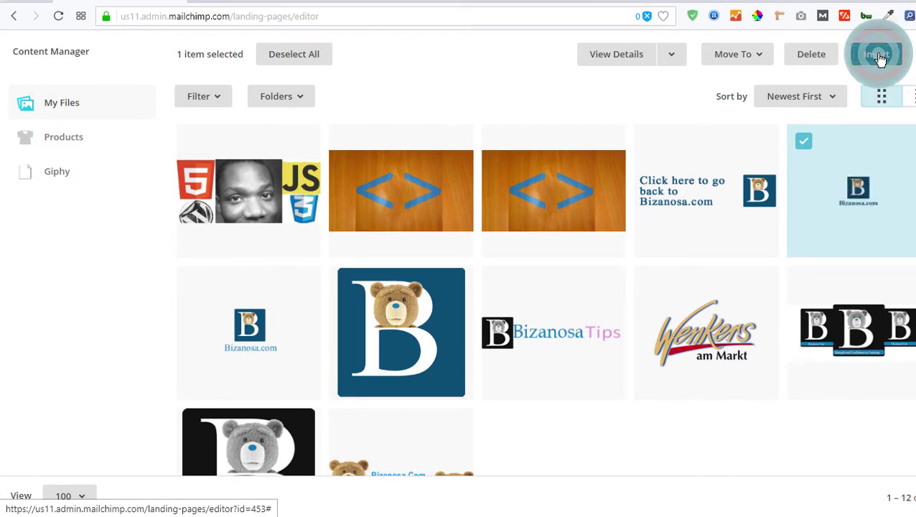
pyautogui.click(879, 57)
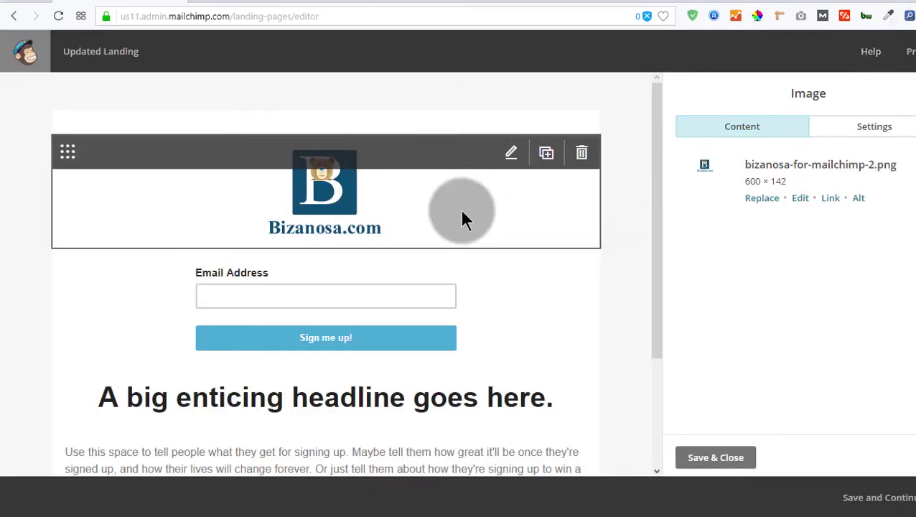
pyautogui.scroll(-1, 436, 302)
pyautogui.click(294, 216)
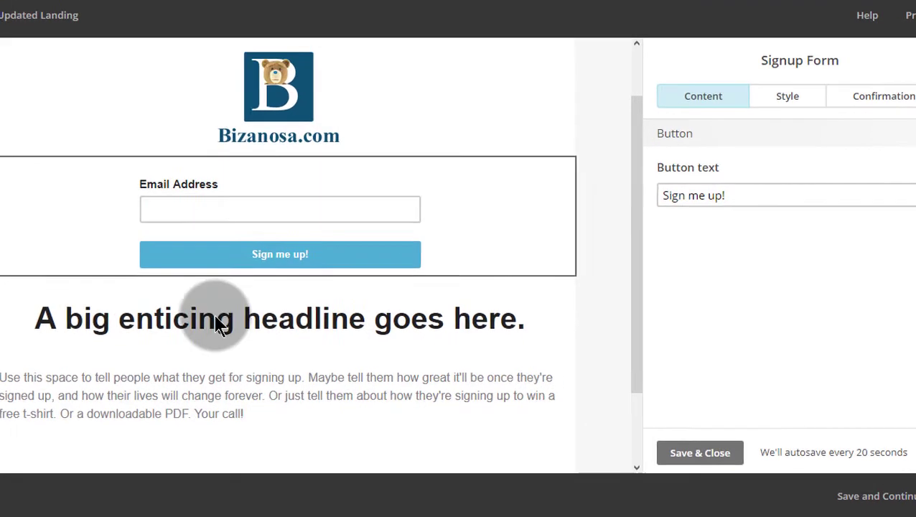
# Step: Close the signup form settings and move the headline block above the form
pyautogui.click(707, 453)
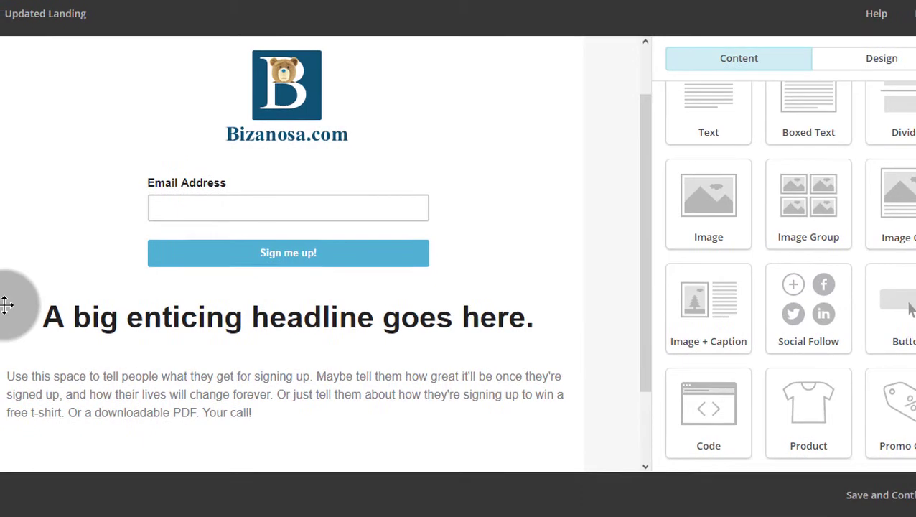
pyautogui.moveTo(7, 303); pyautogui.dragTo(70, 152)
pyautogui.scroll(1, 682, 239)
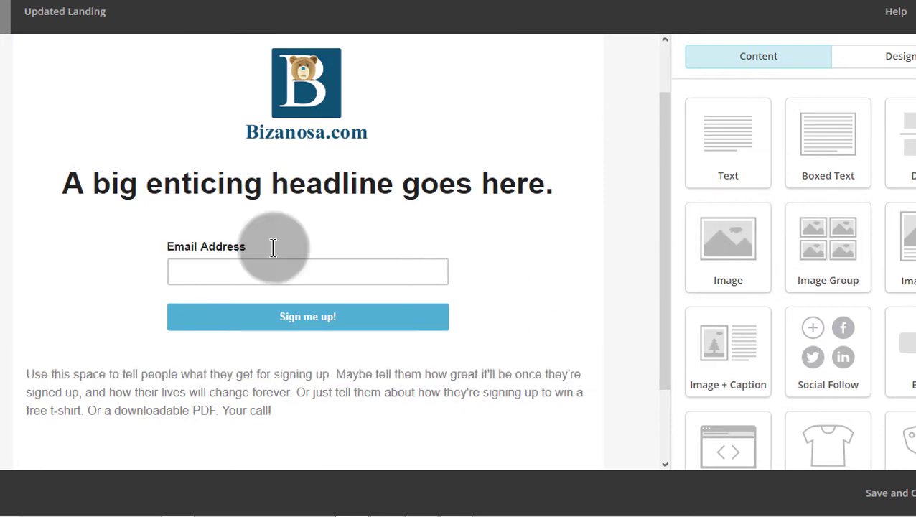
# Step: Delete the word 'enticing' from the headline and save it
pyautogui.click(243, 185)
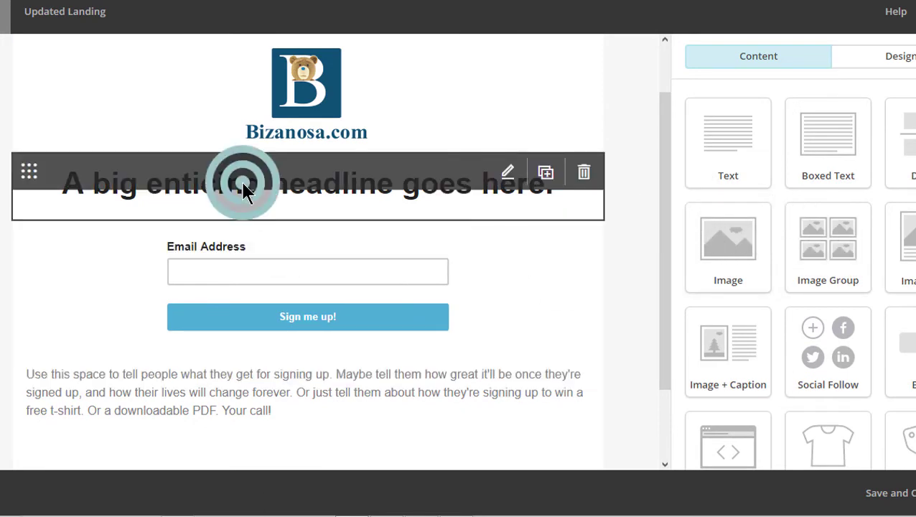
pyautogui.click(507, 172)
pyautogui.moveTo(740, 217); pyautogui.dragTo(803, 219)
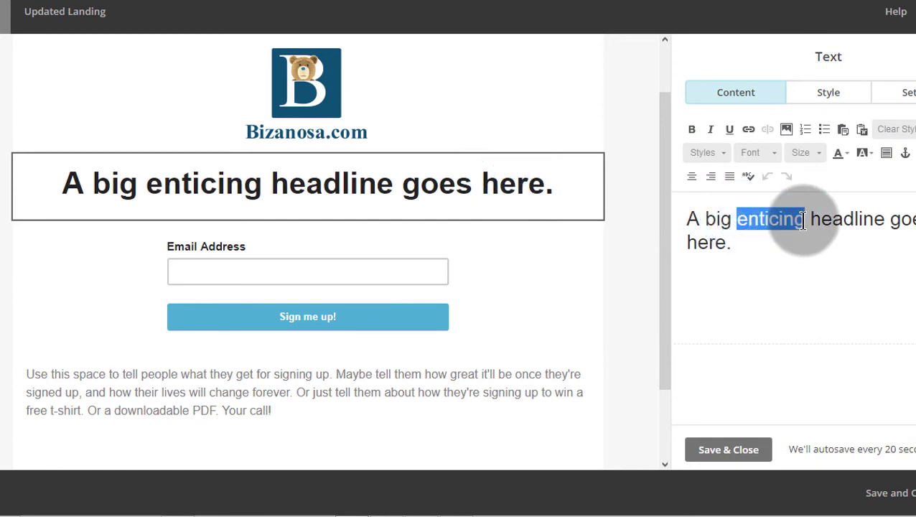
pyautogui.click(710, 446)
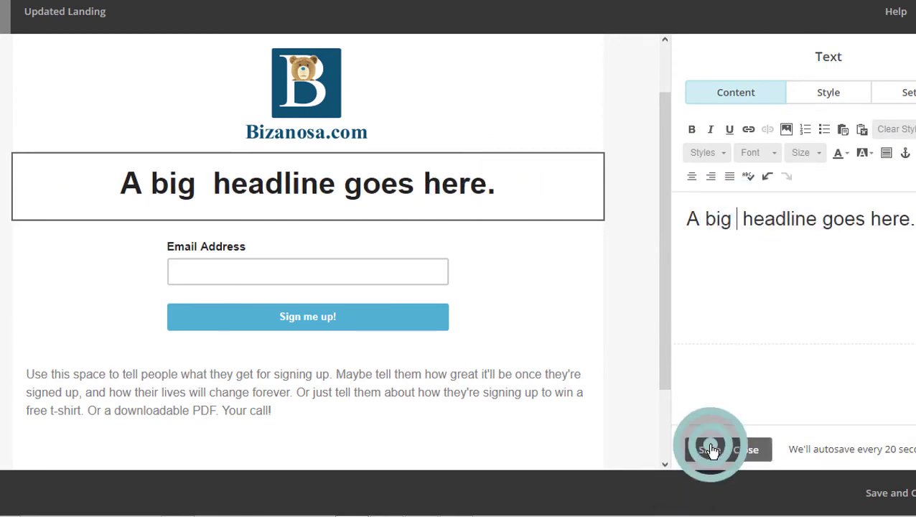
pyautogui.moveTo(311, 194)
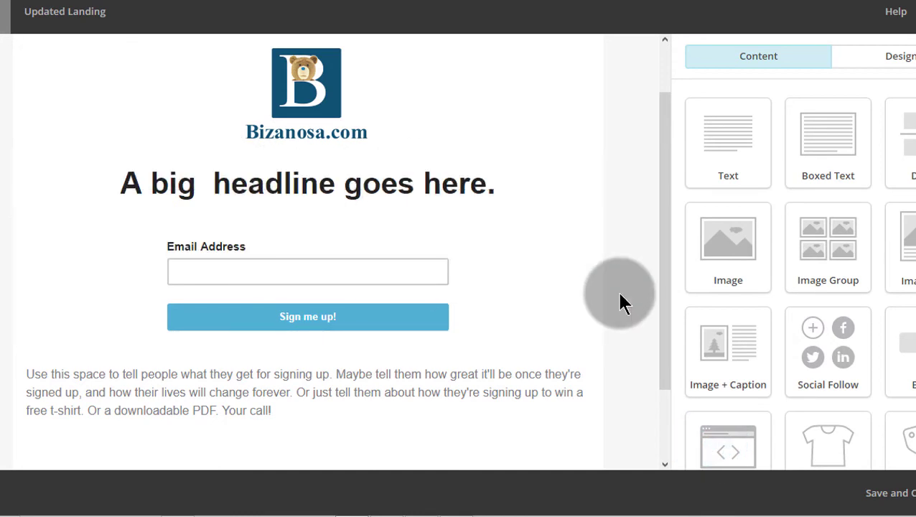
pyautogui.scroll(-2, 620, 301)
# Step: Split the body paragraph after 'it'll' with two line breaks
pyautogui.click(279, 311)
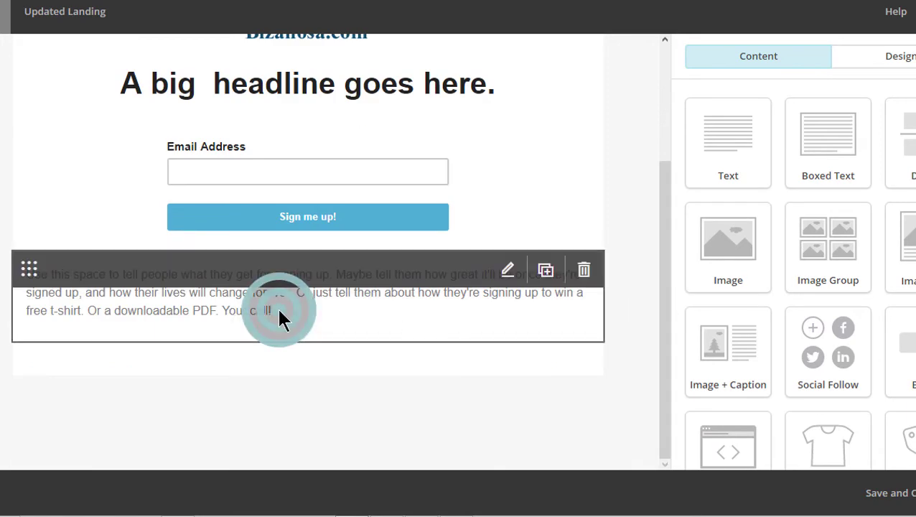
pyautogui.click(507, 275)
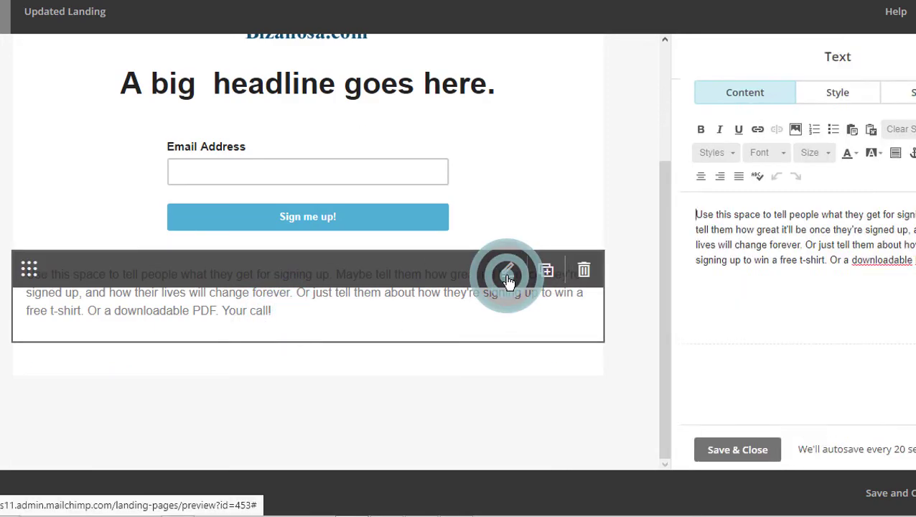
pyautogui.click(735, 243)
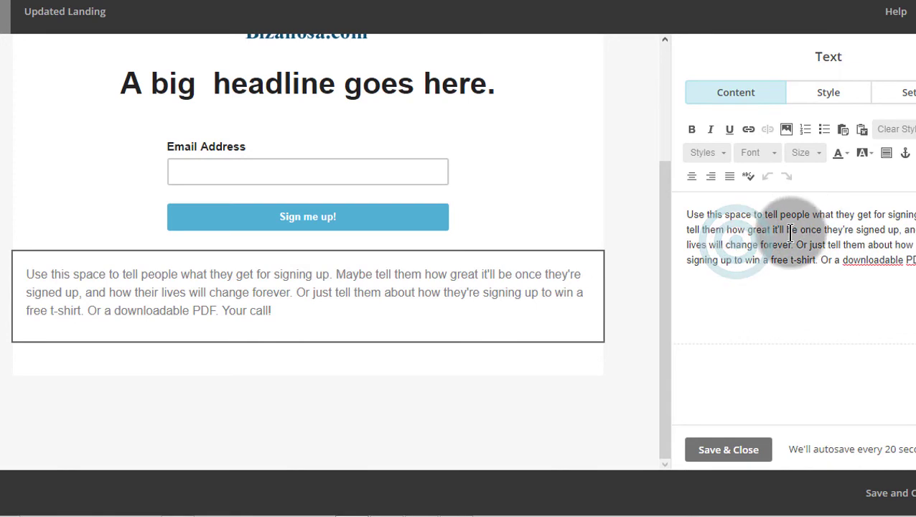
pyautogui.press('Return')
pyautogui.press('Return')
pyautogui.press('Return')
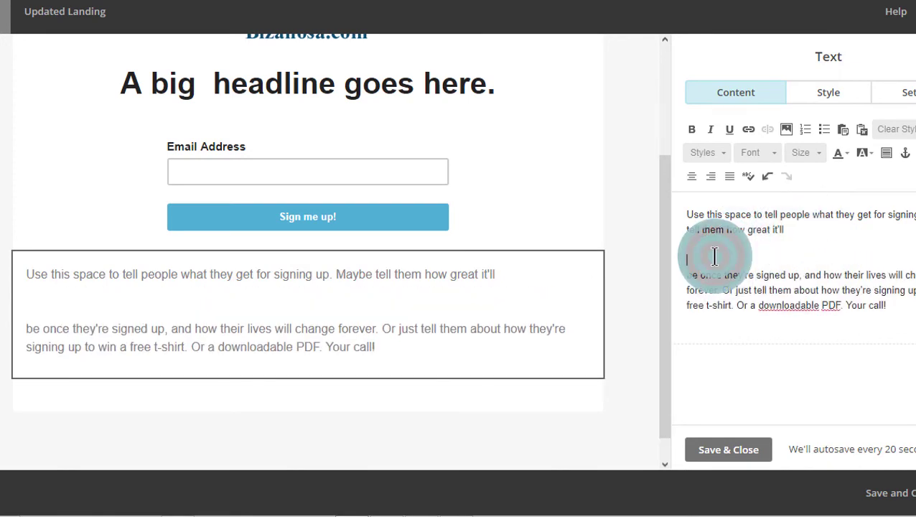
pyautogui.press('Return')
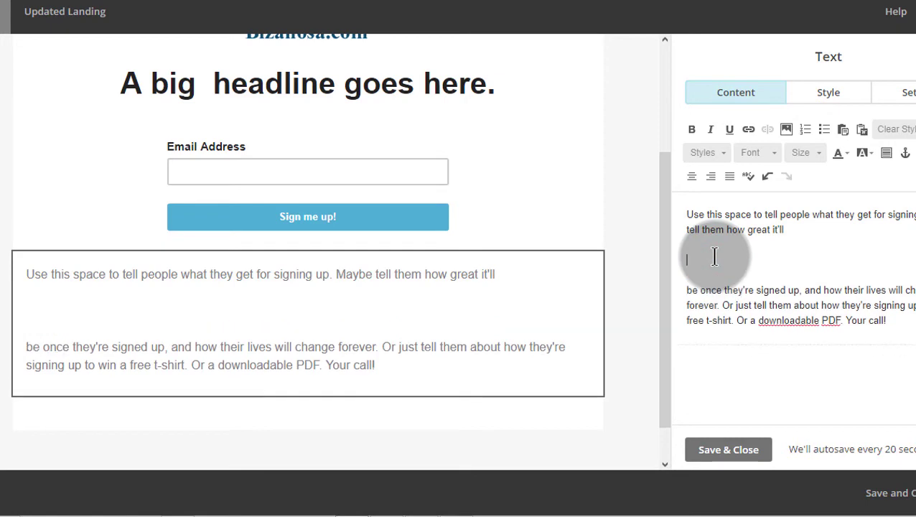
# Step: Insert the orange <> image learn-html-css-programming-js-udemy-smaller.jpg into the paragraph and save
pyautogui.click(787, 132)
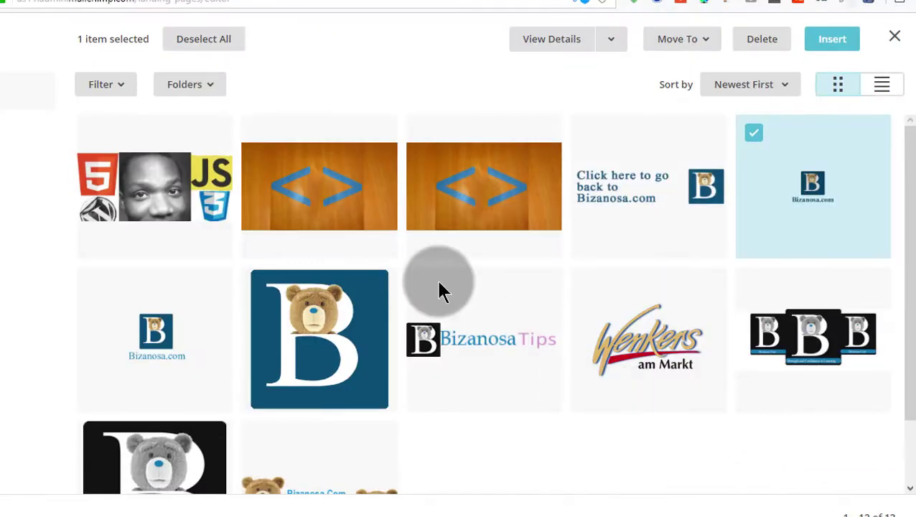
pyautogui.click(489, 237)
pyautogui.click(839, 45)
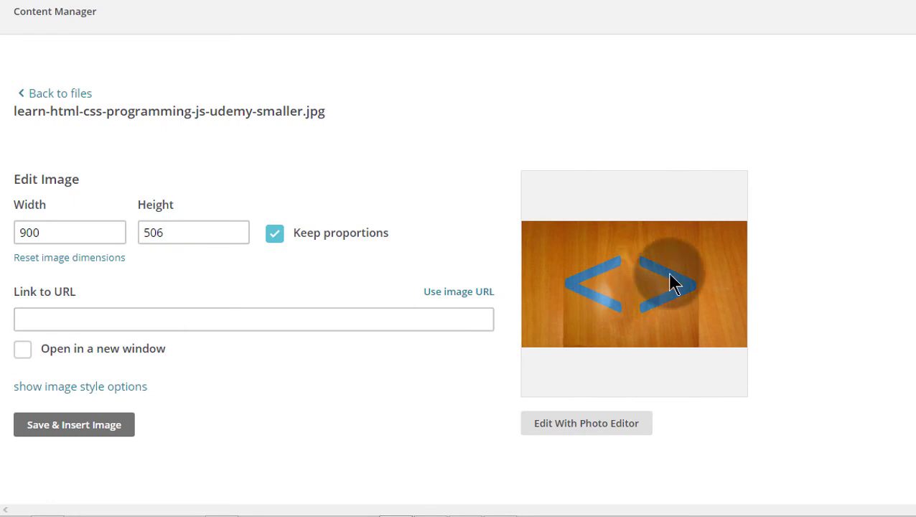
pyautogui.click(93, 318)
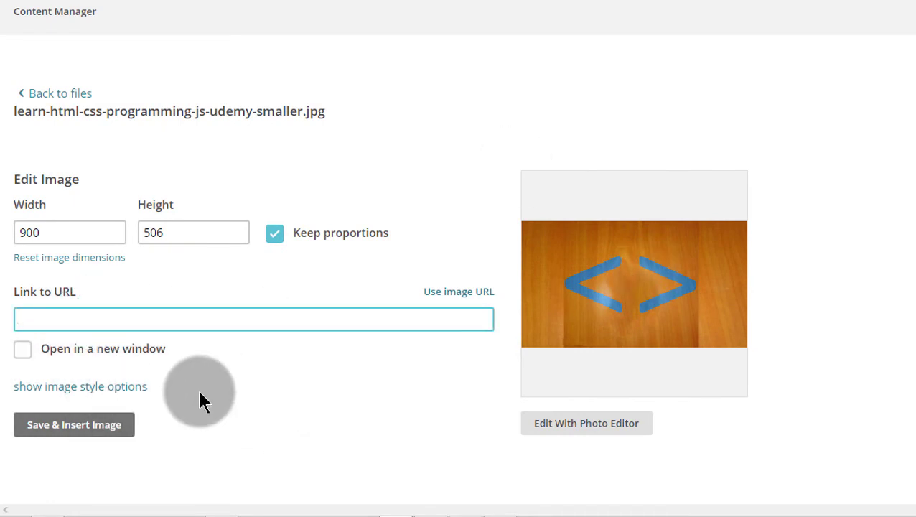
pyautogui.click(88, 428)
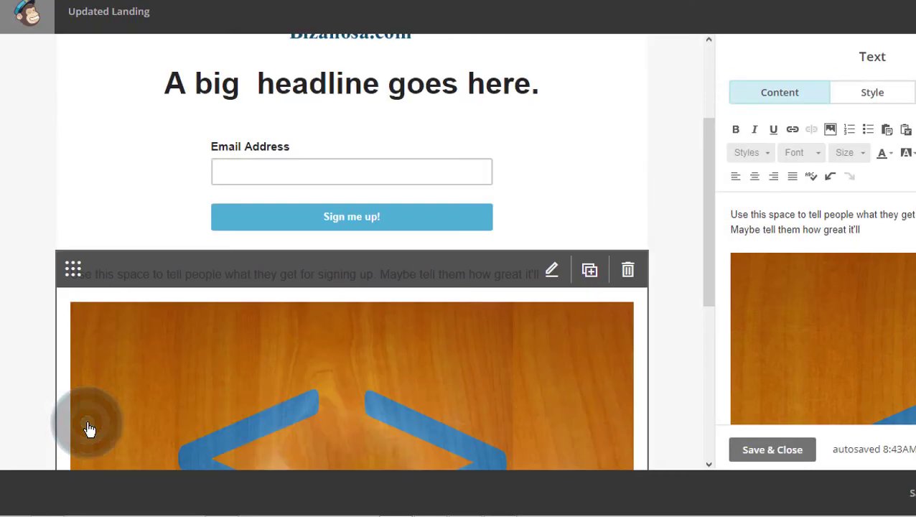
pyautogui.scroll(-4, 671, 240)
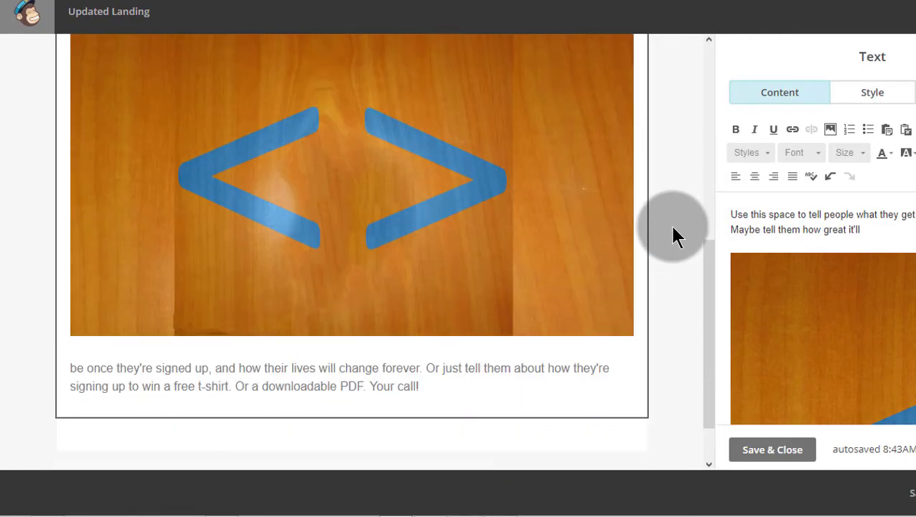
pyautogui.scroll(-1, 675, 229)
pyautogui.scroll(-5, 862, 345)
pyautogui.click(853, 370)
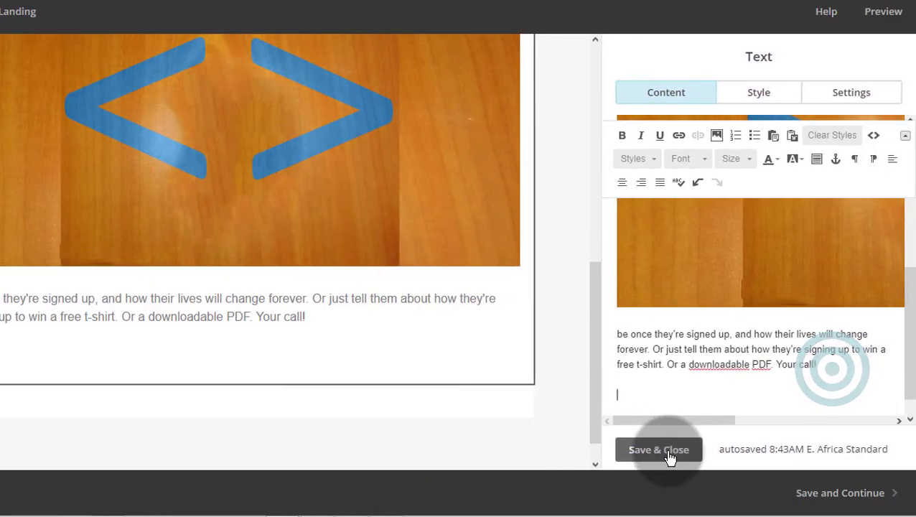
pyautogui.click(658, 450)
pyautogui.click(595, 323)
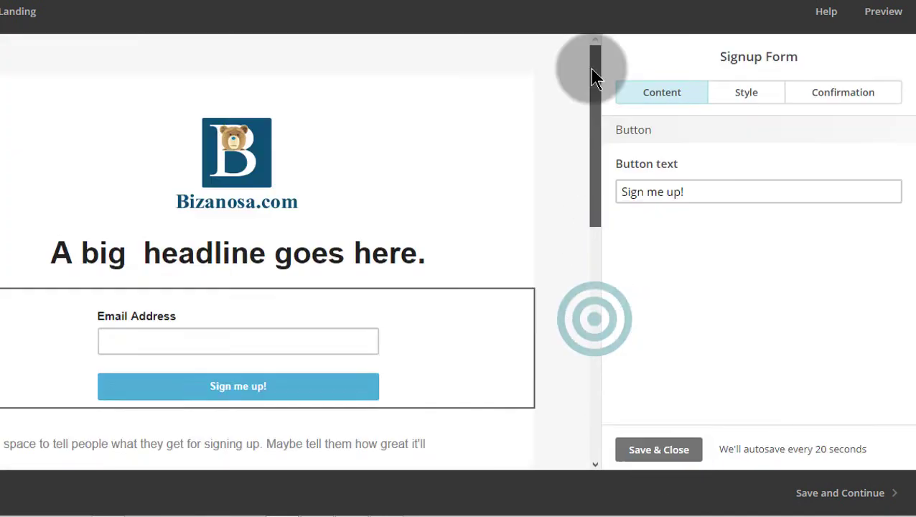
# Step: Change the signup button text to 'Download Now' and center-align the button
pyautogui.scroll(-1, 260, 283)
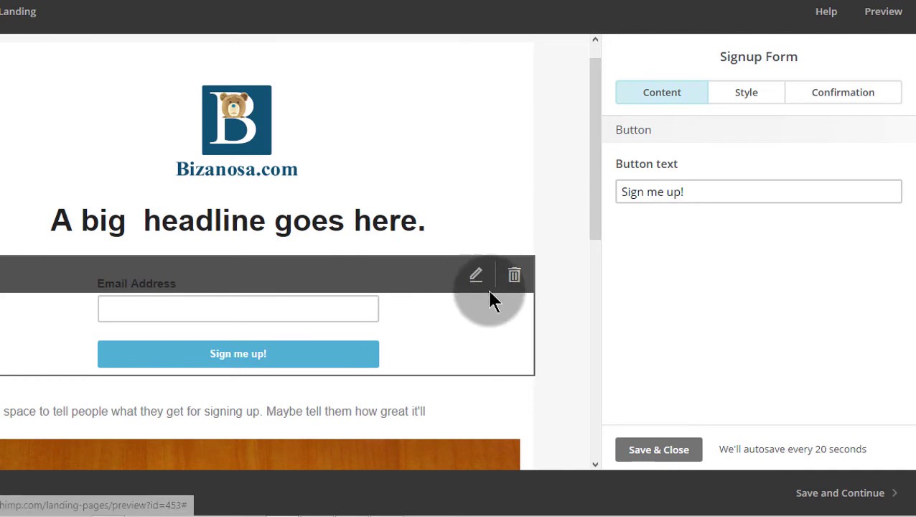
pyautogui.moveTo(636, 192); pyautogui.dragTo(666, 192)
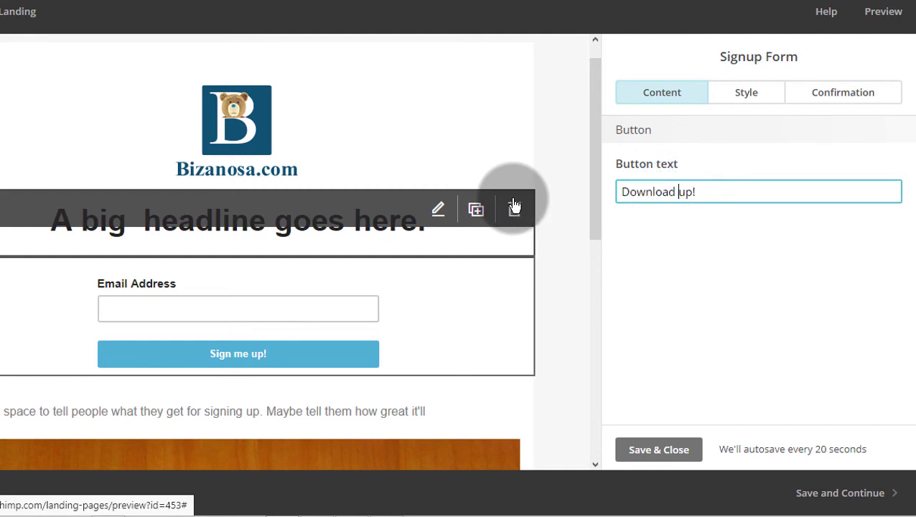
pyautogui.click(754, 92)
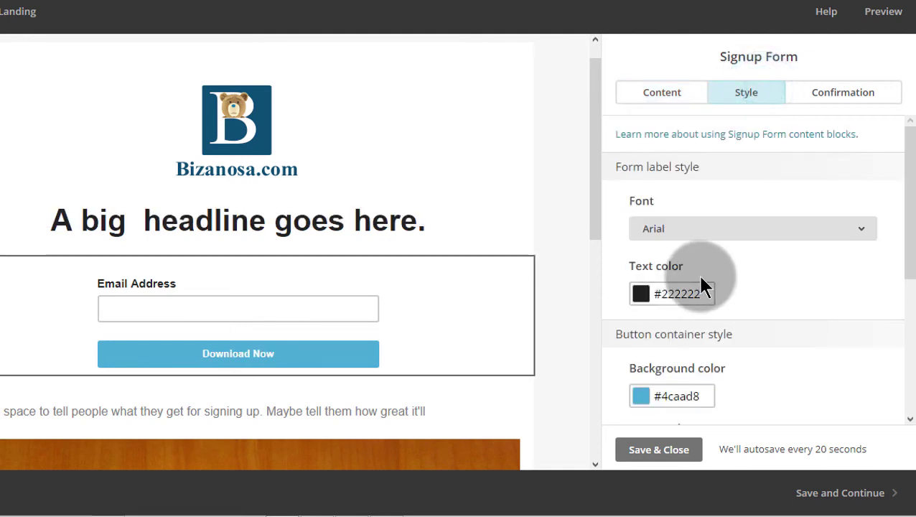
pyautogui.scroll(-3, 752, 279)
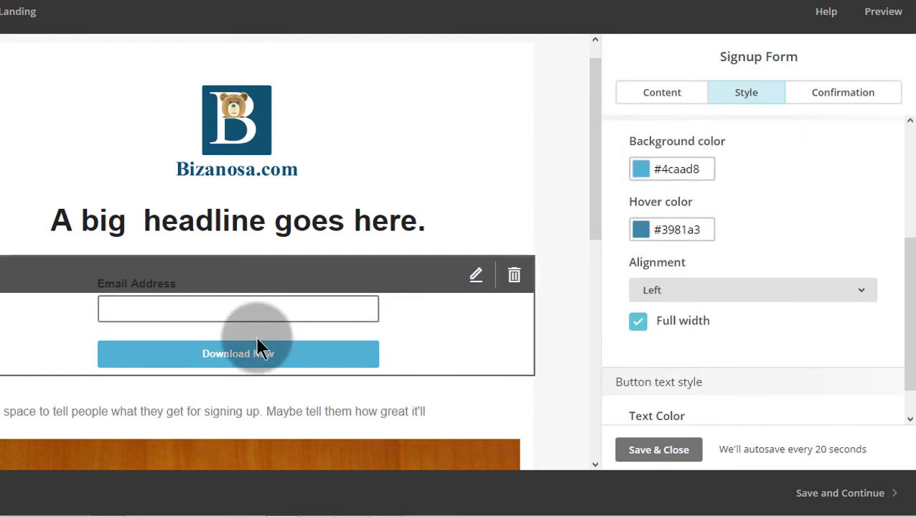
pyautogui.click(675, 294)
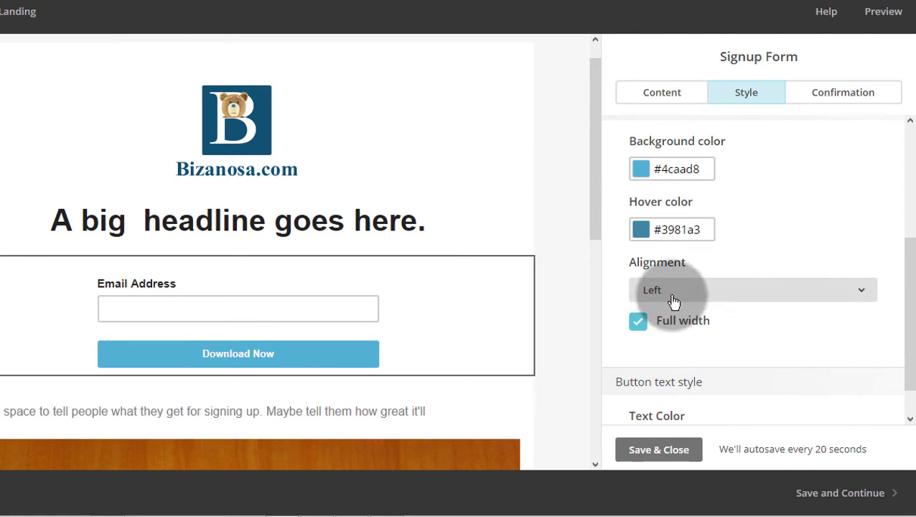
pyautogui.click(675, 319)
pyautogui.click(847, 95)
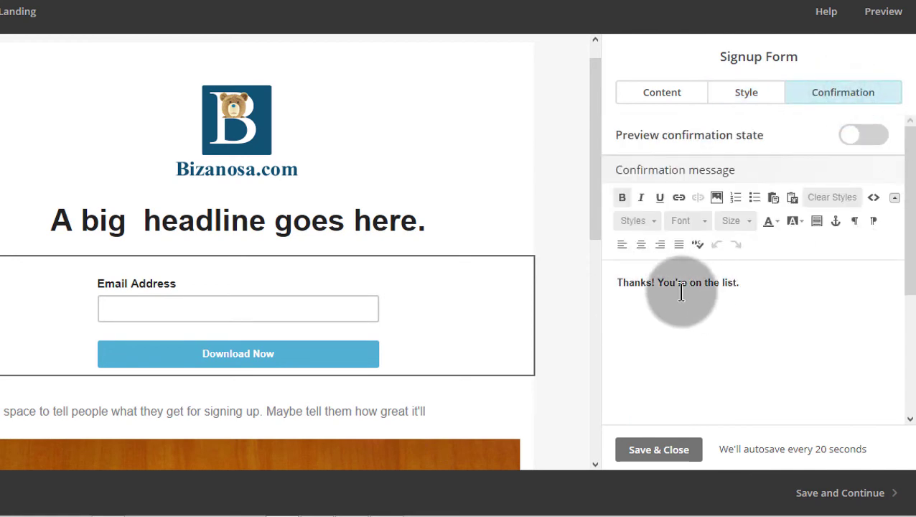
# Step: Add a new 'Download' line beneath the confirmation message
pyautogui.moveTo(654, 282); pyautogui.dragTo(745, 280)
pyautogui.click(754, 281)
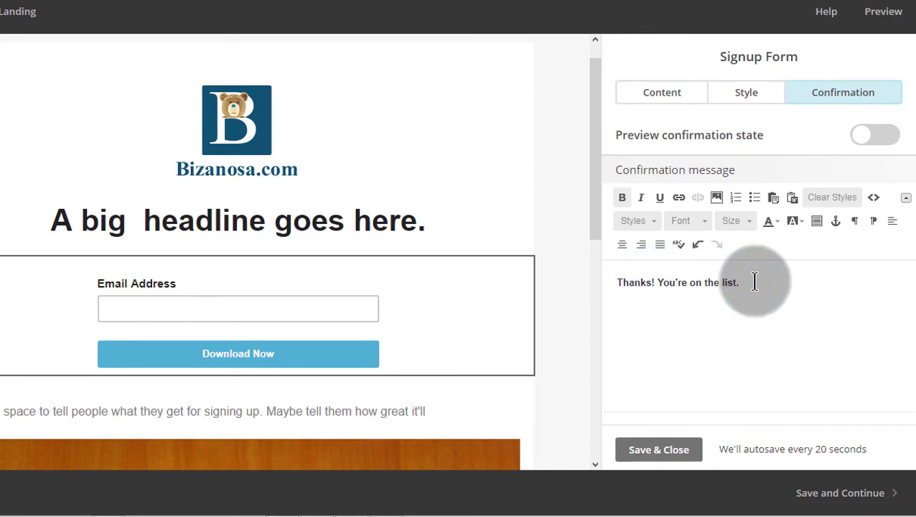
pyautogui.press('Return')
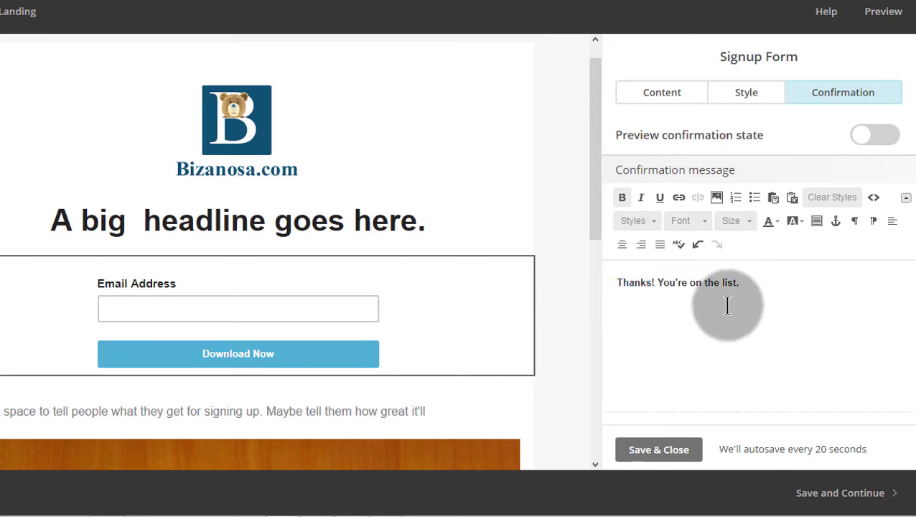
pyautogui.write('Download')
pyautogui.moveTo(661, 298); pyautogui.dragTo(615, 297)
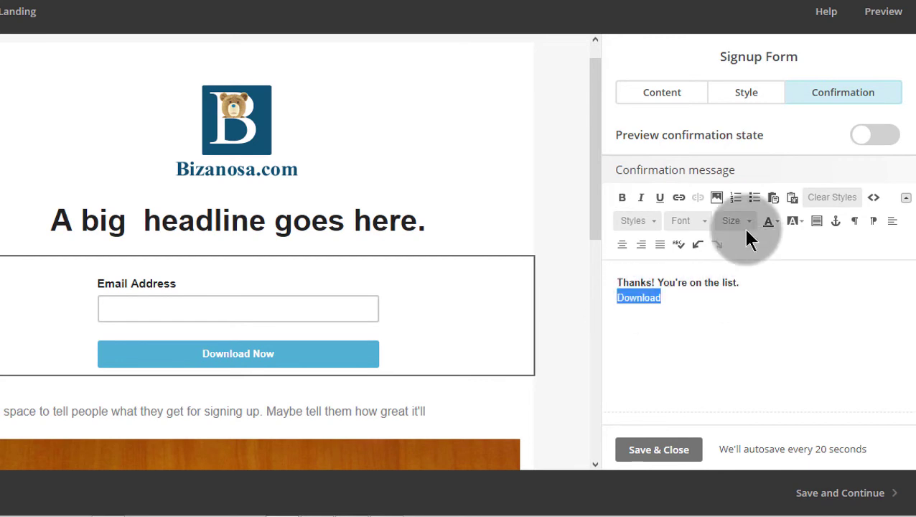
# Step: Link the word 'Download' to the orange <> image file
pyautogui.click(677, 199)
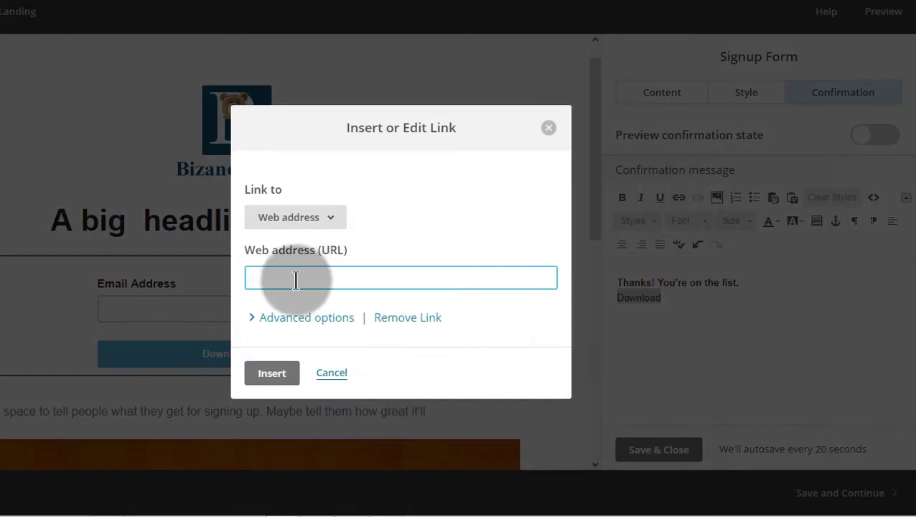
pyautogui.click(336, 221)
pyautogui.click(267, 361)
pyautogui.click(273, 373)
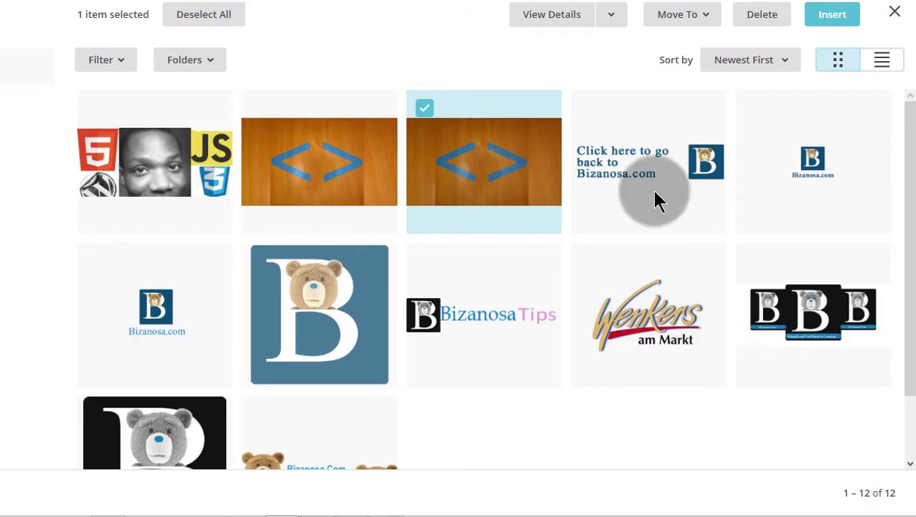
pyautogui.click(490, 179)
pyautogui.click(493, 181)
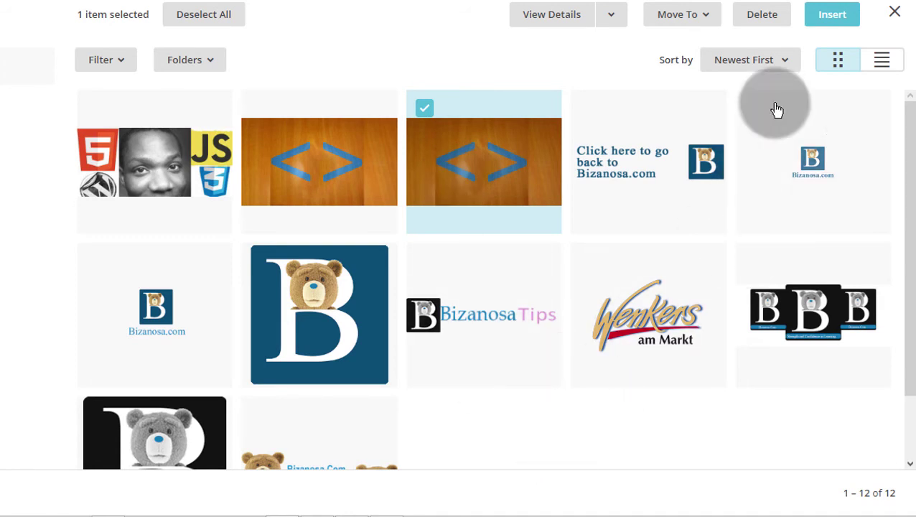
pyautogui.click(427, 112)
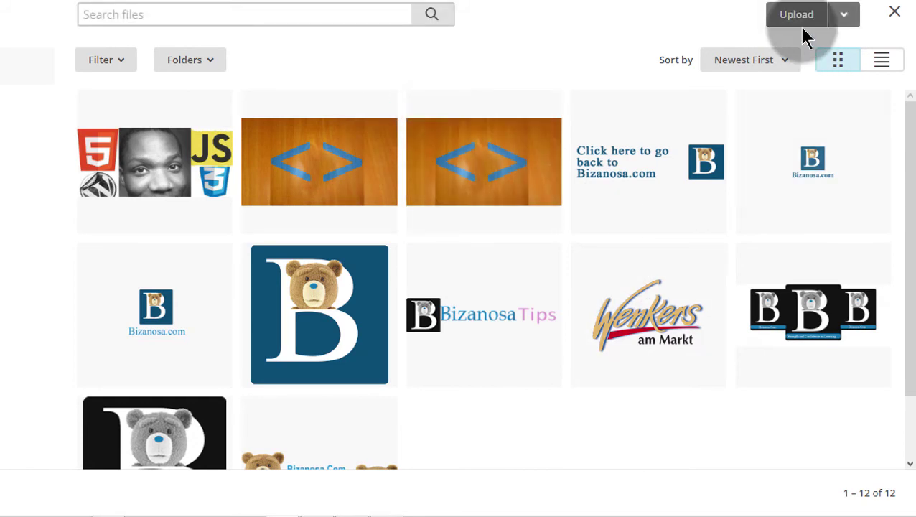
pyautogui.click(460, 148)
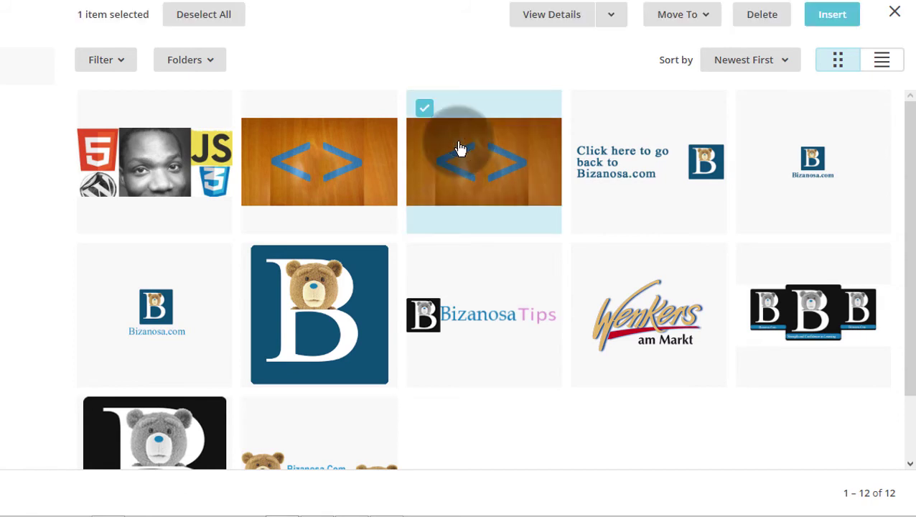
pyautogui.click(825, 21)
pyautogui.click(272, 374)
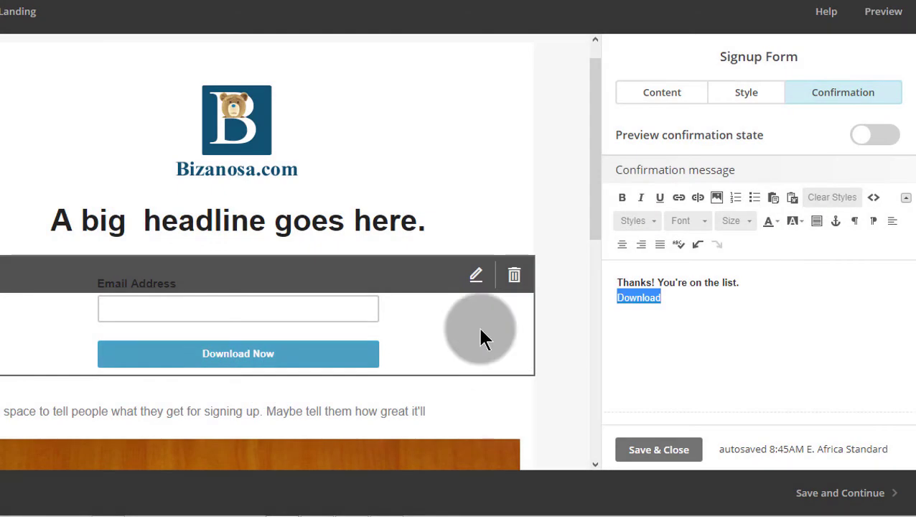
pyautogui.click(637, 298)
pyautogui.click(664, 300)
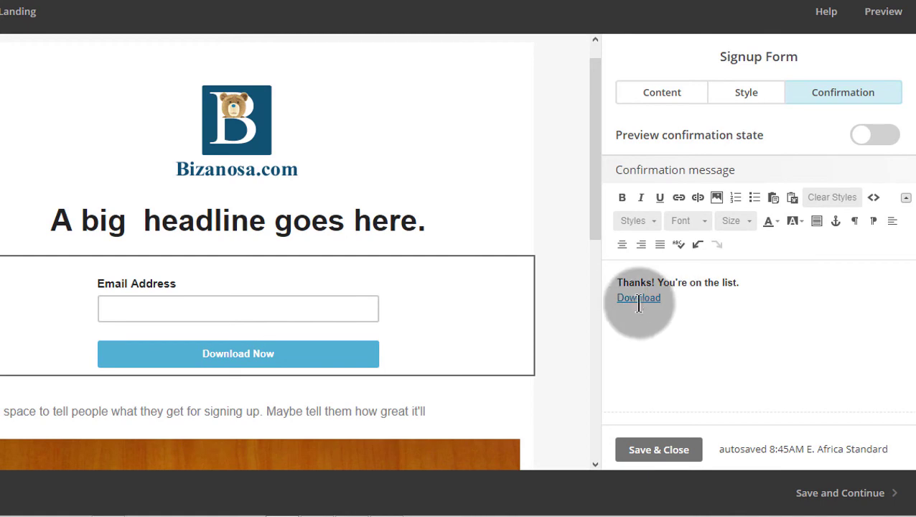
# Step: Enlarge the Download link to size 24 and save the form settings
pyautogui.doubleClick(640, 302)
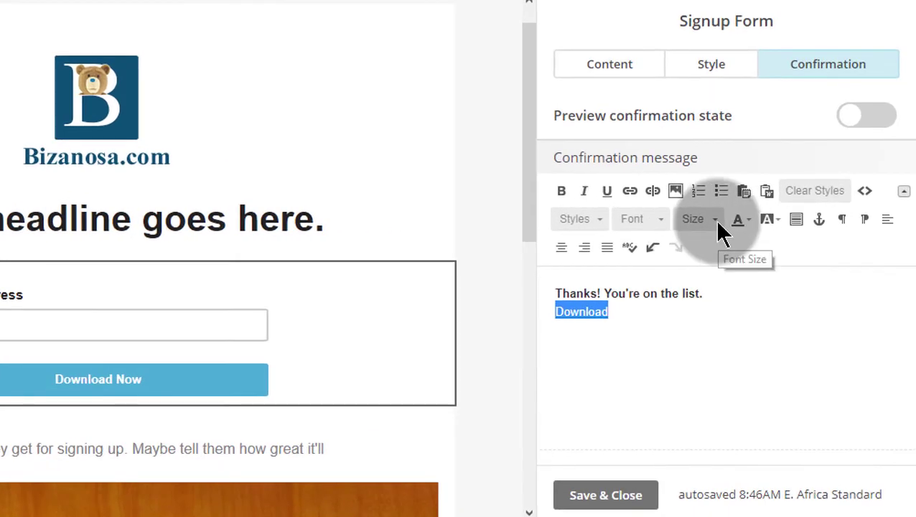
pyautogui.click(715, 219)
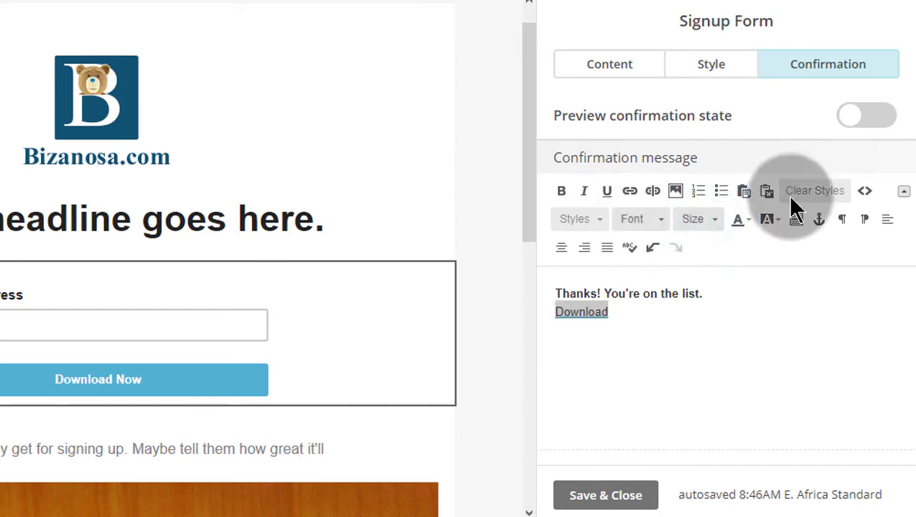
pyautogui.click(715, 355)
pyautogui.click(603, 352)
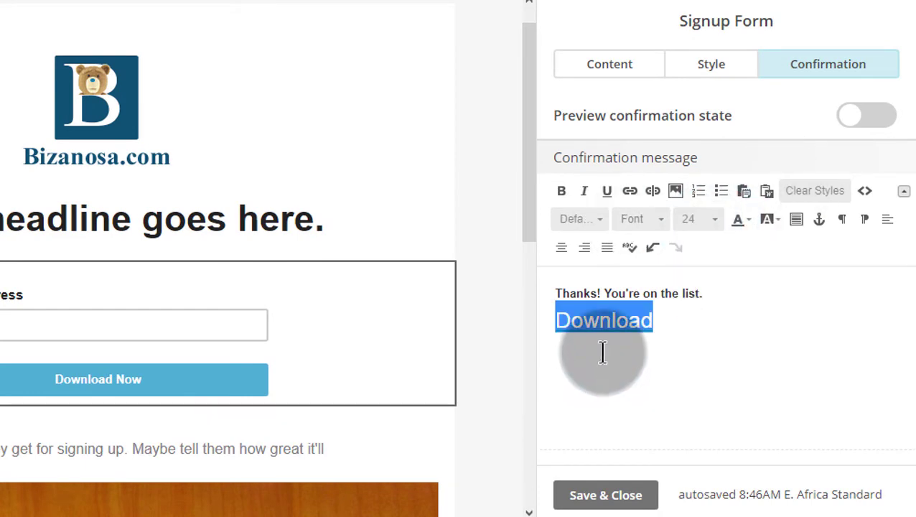
pyautogui.click(613, 496)
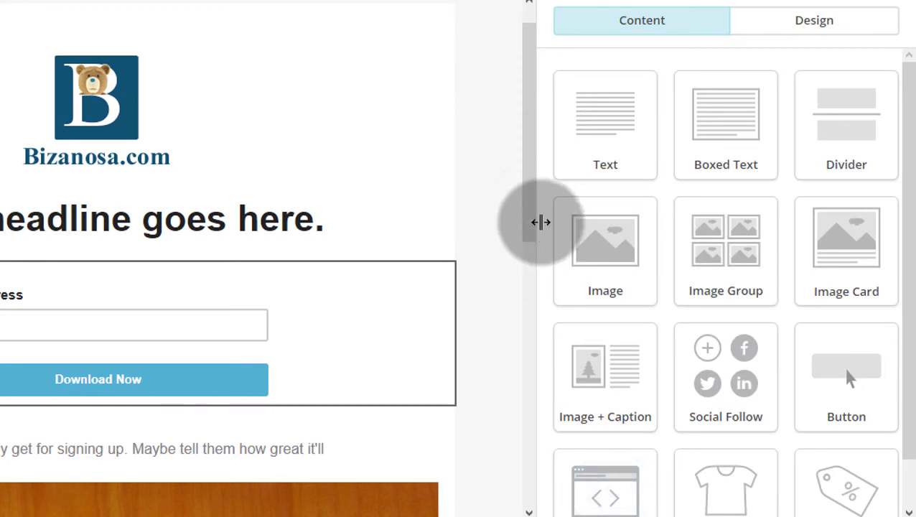
# Step: Add an Image Group block below the wood-image text
pyautogui.moveTo(528, 180); pyautogui.dragTo(542, 495)
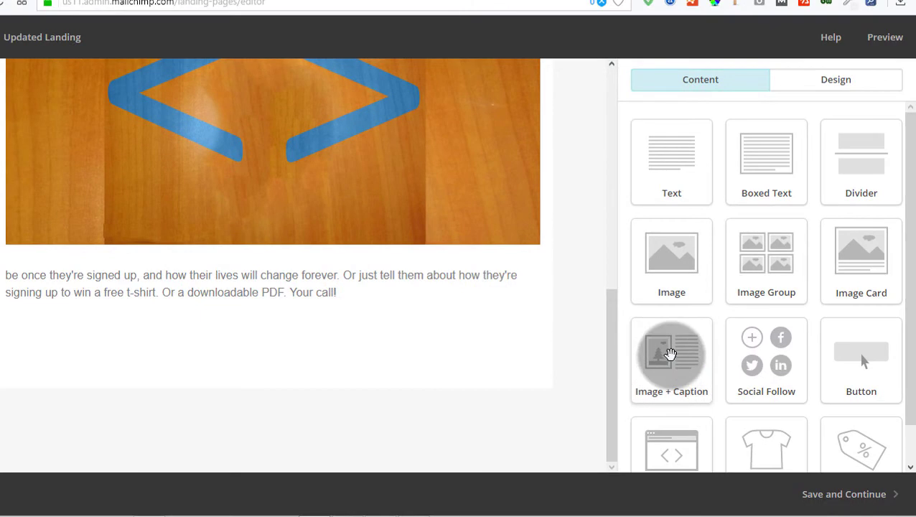
pyautogui.moveTo(910, 180); pyautogui.dragTo(911, 357)
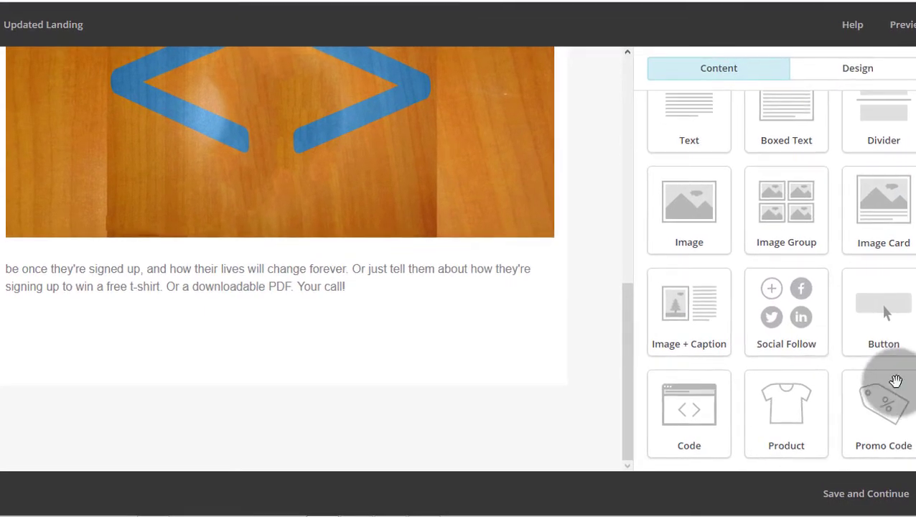
pyautogui.scroll(1, 632, 191)
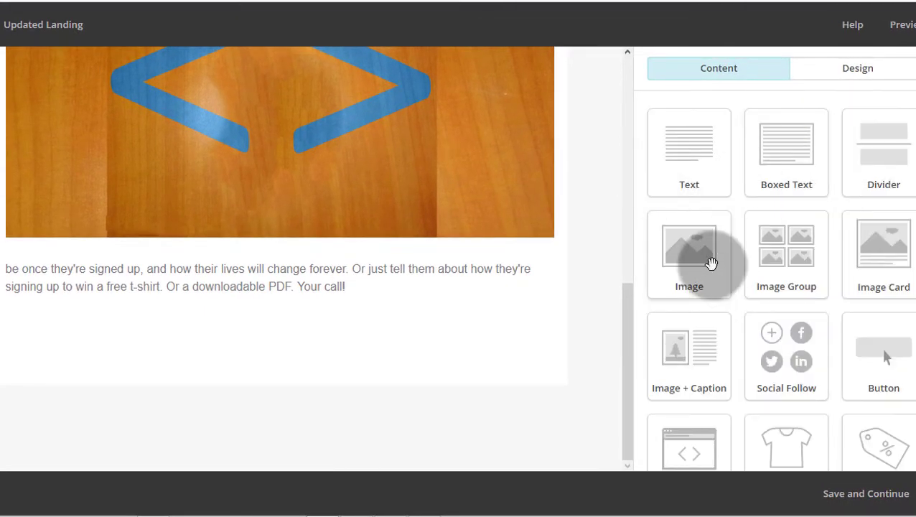
pyautogui.click(783, 247)
pyautogui.moveTo(784, 247); pyautogui.dragTo(395, 384)
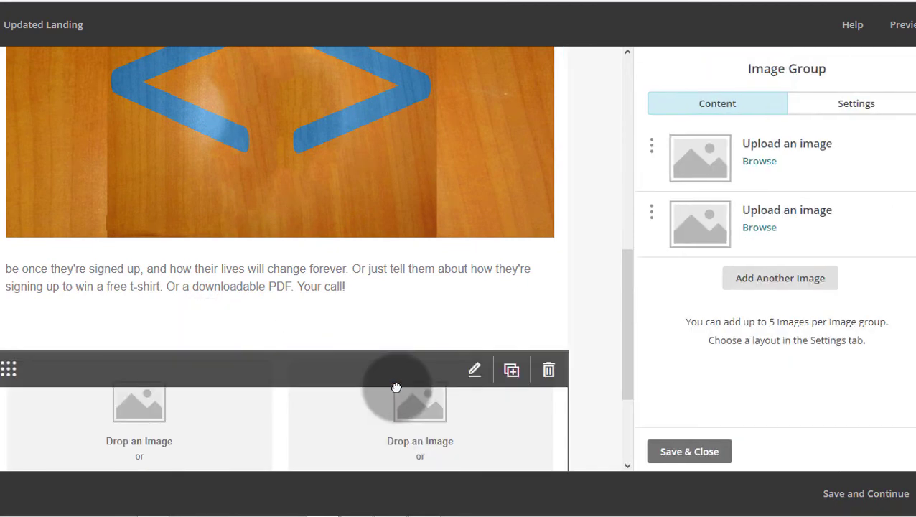
pyautogui.scroll(-2, 595, 272)
pyautogui.moveTo(214, 264)
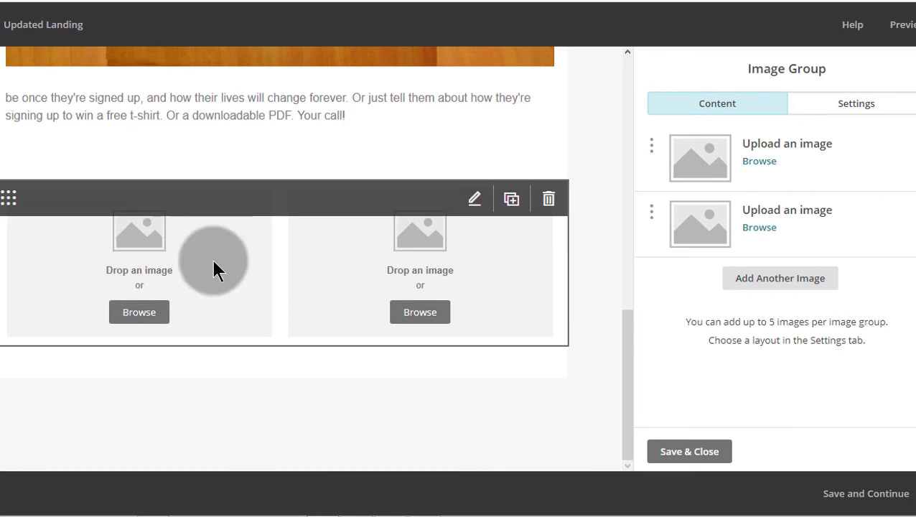
# Step: Fill the two image slots with the blue bear B and black bear B logos
pyautogui.click(139, 310)
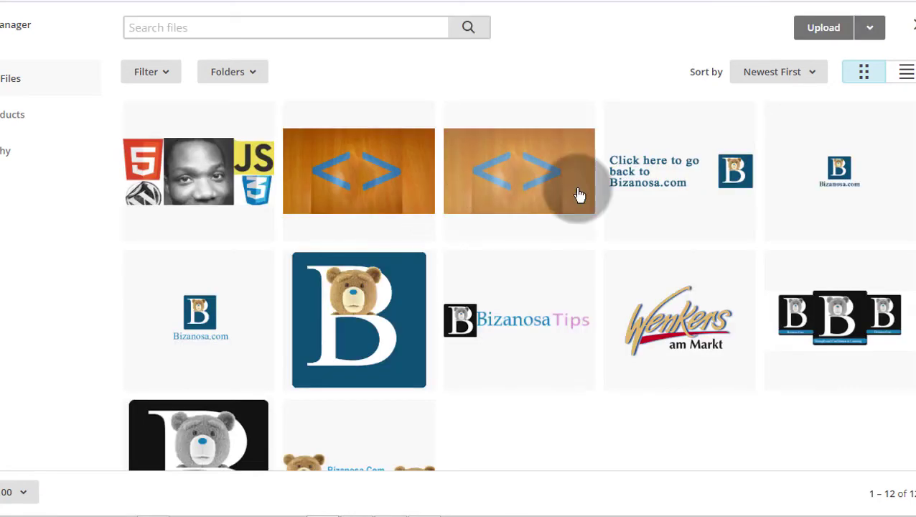
pyautogui.click(353, 302)
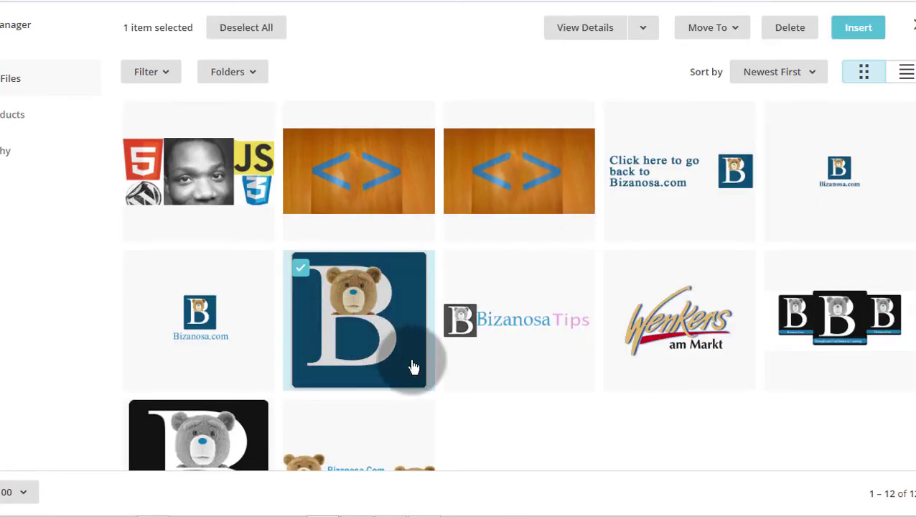
pyautogui.click(849, 32)
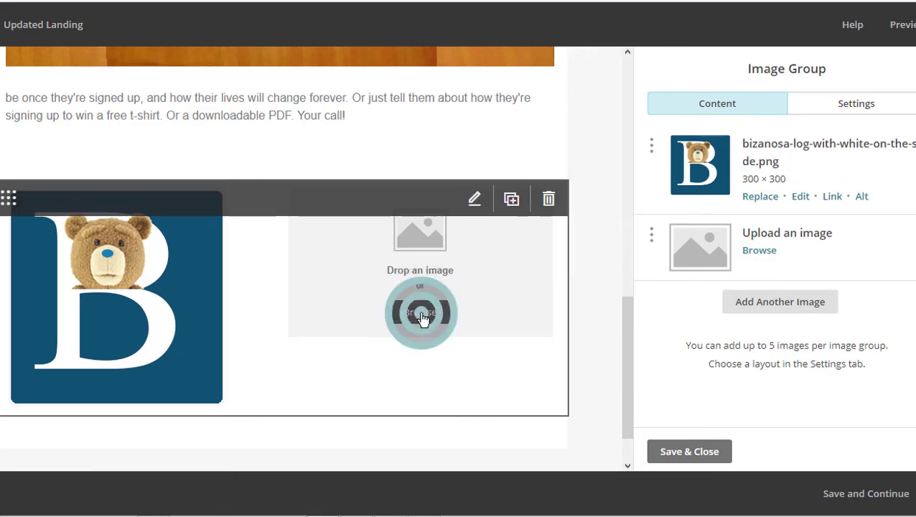
pyautogui.click(422, 316)
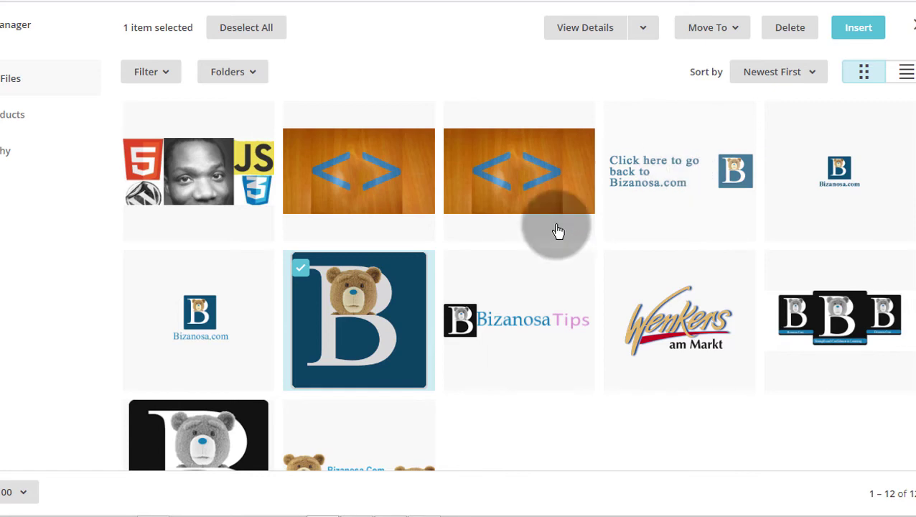
pyautogui.click(237, 416)
pyautogui.click(866, 31)
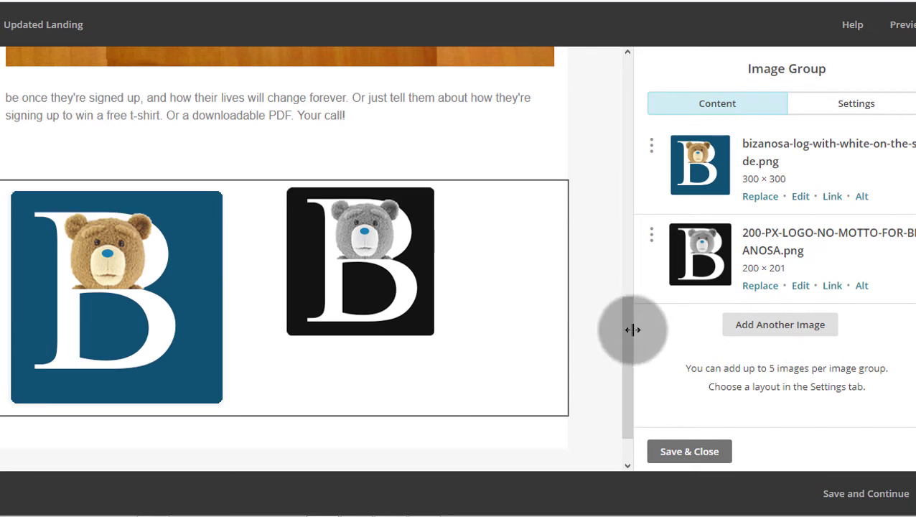
pyautogui.moveTo(624, 330); pyautogui.dragTo(624, 399)
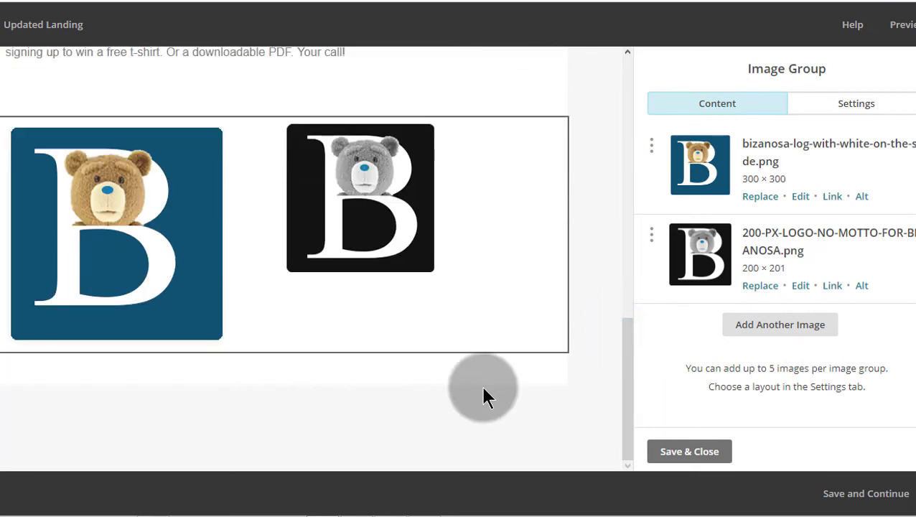
# Step: Save the image group, then add and save a Social Follow block beneath the logos
pyautogui.click(682, 452)
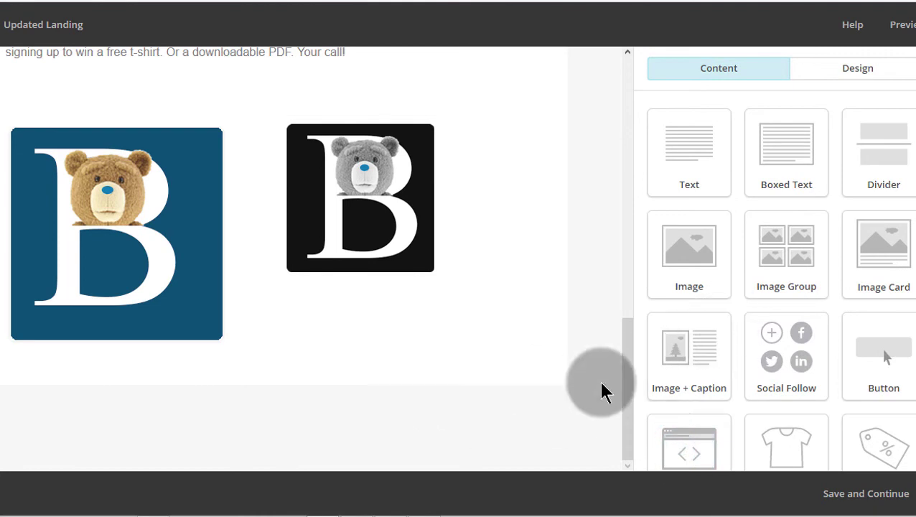
pyautogui.moveTo(743, 371); pyautogui.dragTo(153, 352)
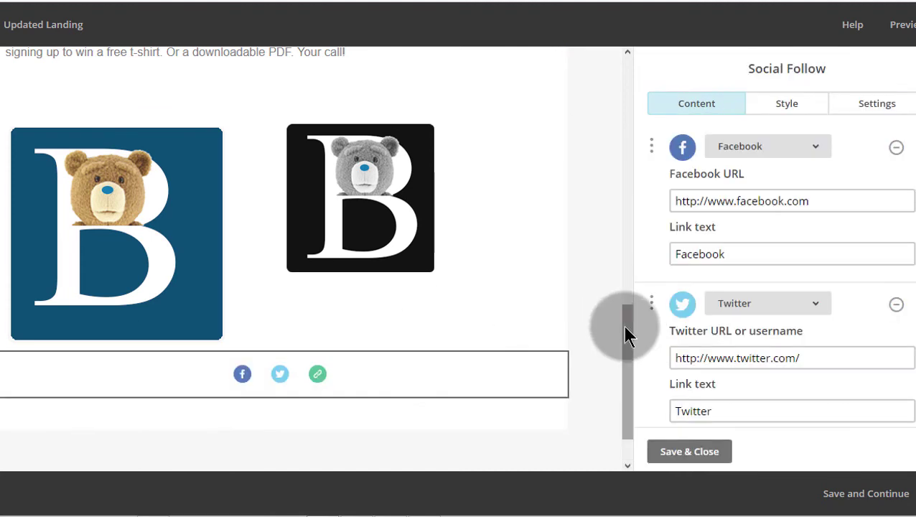
pyautogui.moveTo(622, 368); pyautogui.dragTo(564, 374)
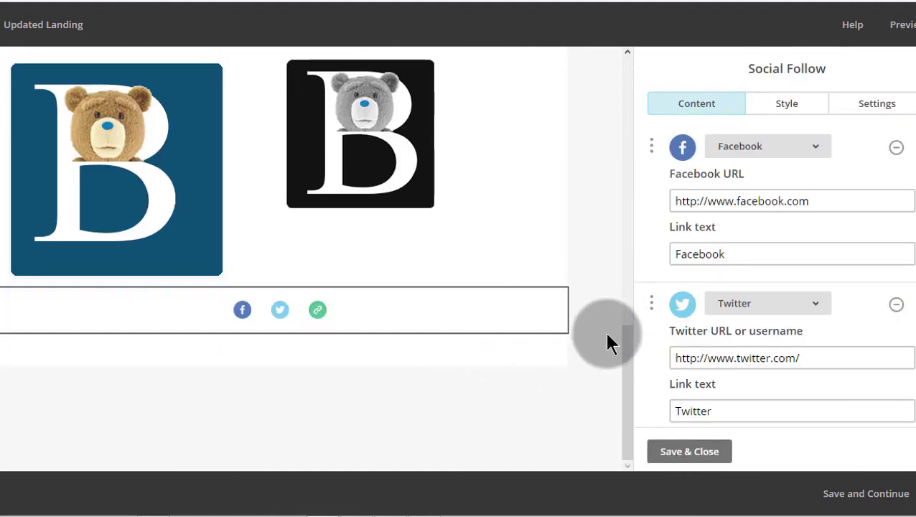
pyautogui.moveTo(627, 368); pyautogui.dragTo(624, 112)
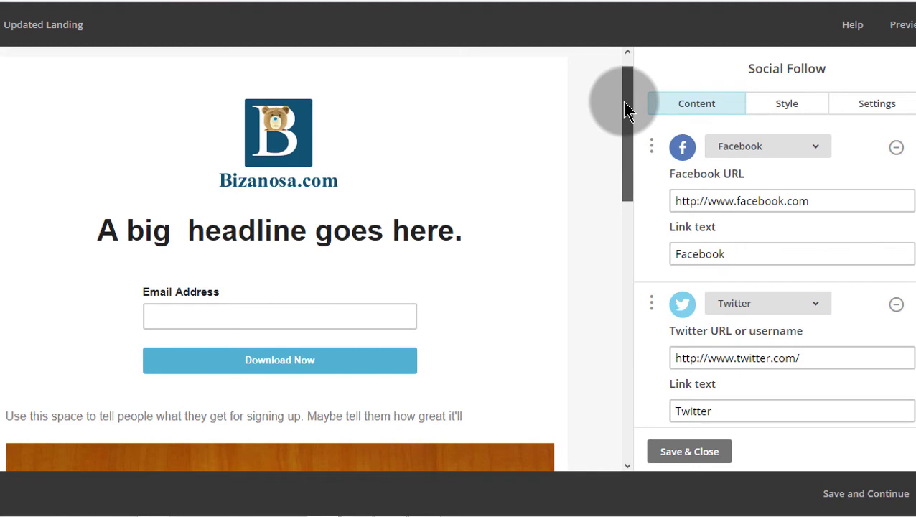
pyautogui.moveTo(625, 111); pyautogui.dragTo(625, 452)
pyautogui.click(666, 450)
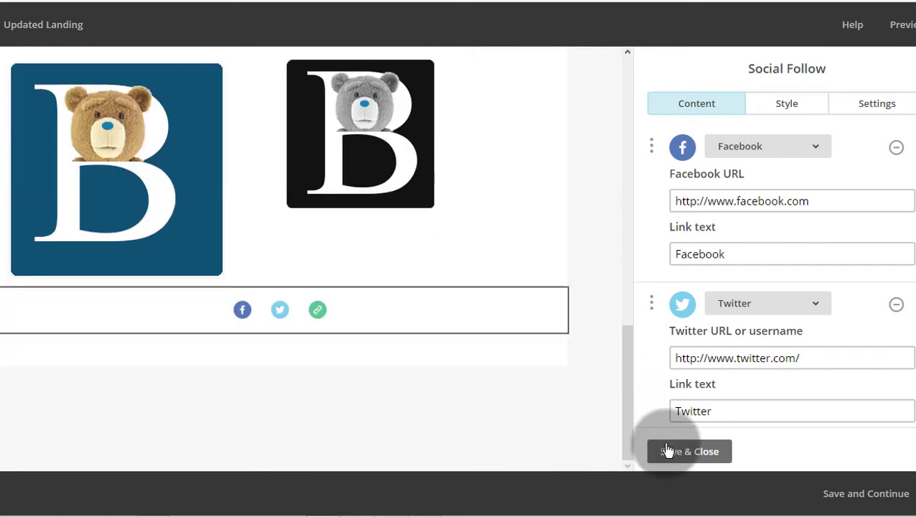
# Step: Check the signup form's confirmation settings, then drag the form below the intro text and wood image
pyautogui.scroll(-3, 611, 175)
pyautogui.scroll(3, 621, 113)
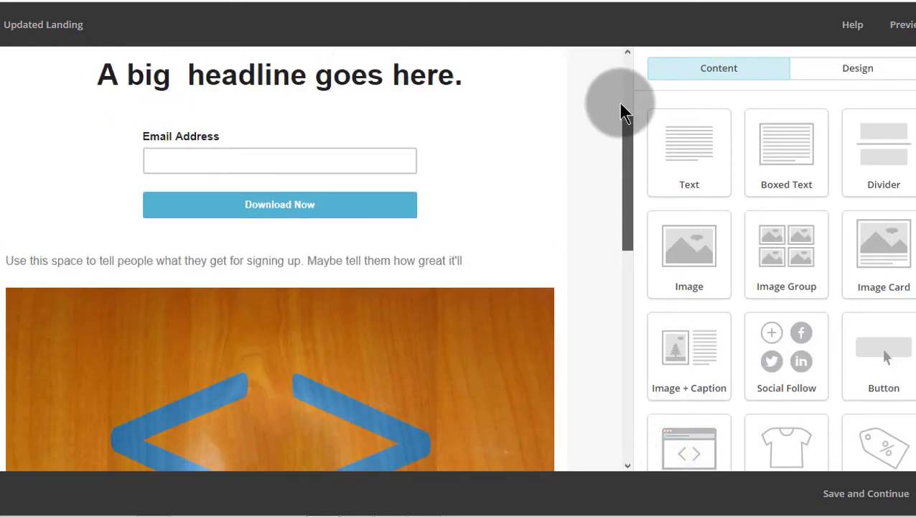
pyautogui.moveTo(462, 374)
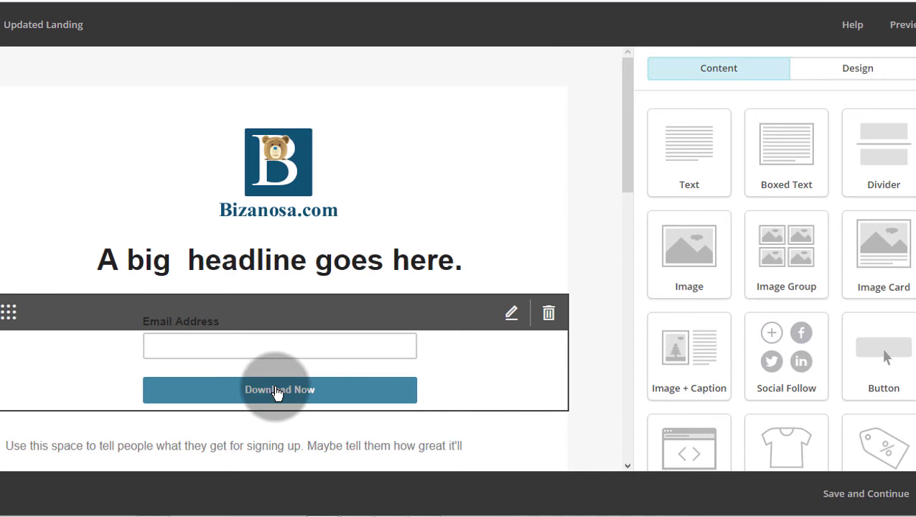
pyautogui.click(280, 386)
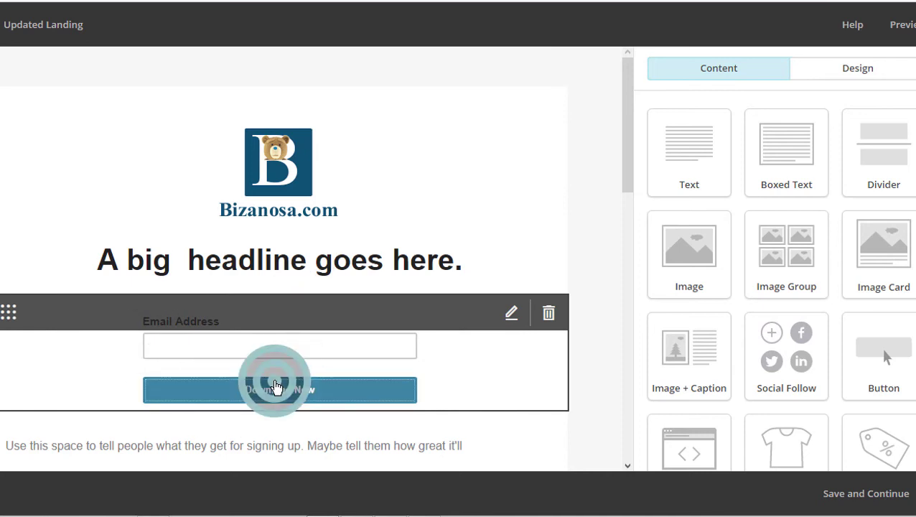
pyautogui.click(861, 111)
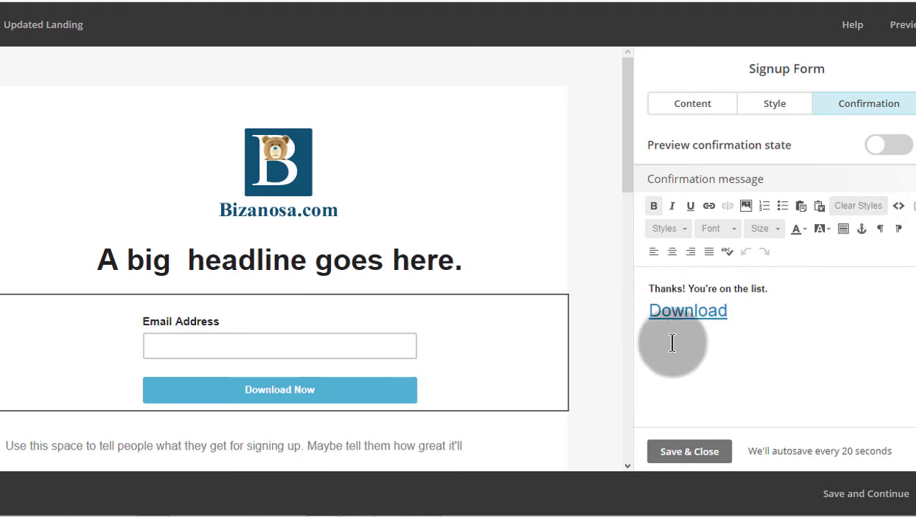
pyautogui.moveTo(627, 131); pyautogui.dragTo(608, 179)
pyautogui.moveTo(8, 97); pyautogui.dragTo(6, 508)
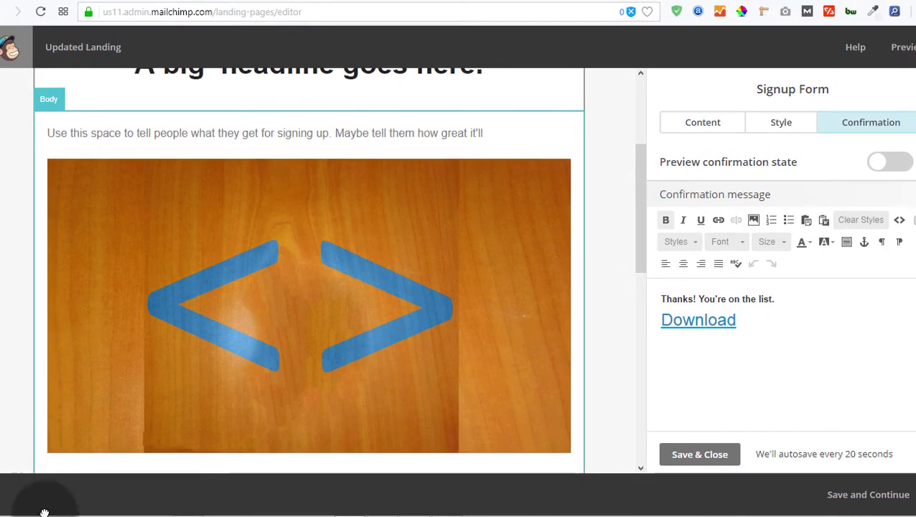
# Step: Drag the signup form below the two bear logos, above the social icons, and save its settings
pyautogui.scroll(2, 644, 219)
pyautogui.scroll(-9, 659, 333)
pyautogui.scroll(2, 655, 307)
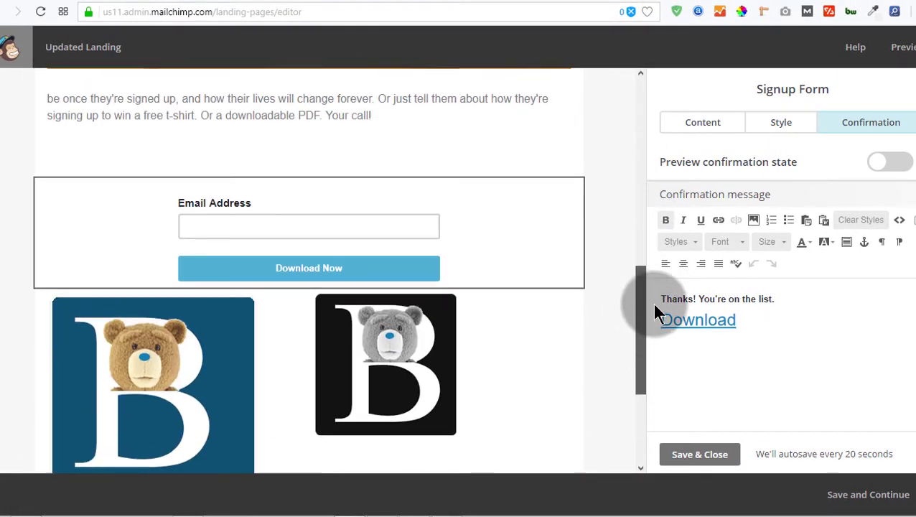
pyautogui.moveTo(49, 193); pyautogui.dragTo(54, 404)
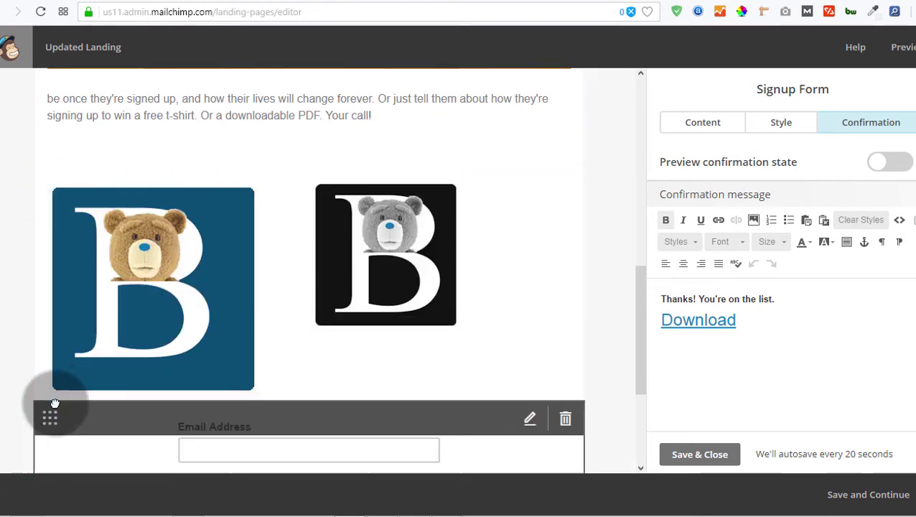
pyautogui.moveTo(639, 313); pyautogui.dragTo(639, 337)
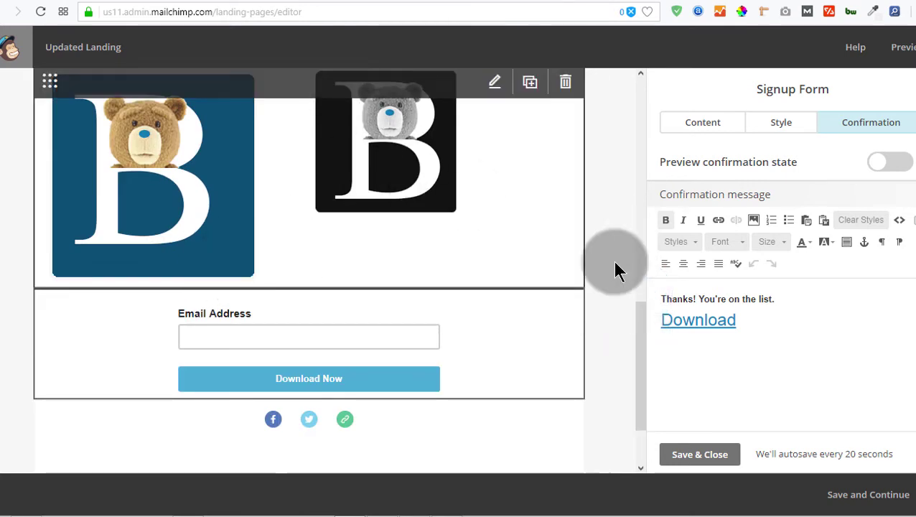
pyautogui.moveTo(637, 325); pyautogui.dragTo(638, 316)
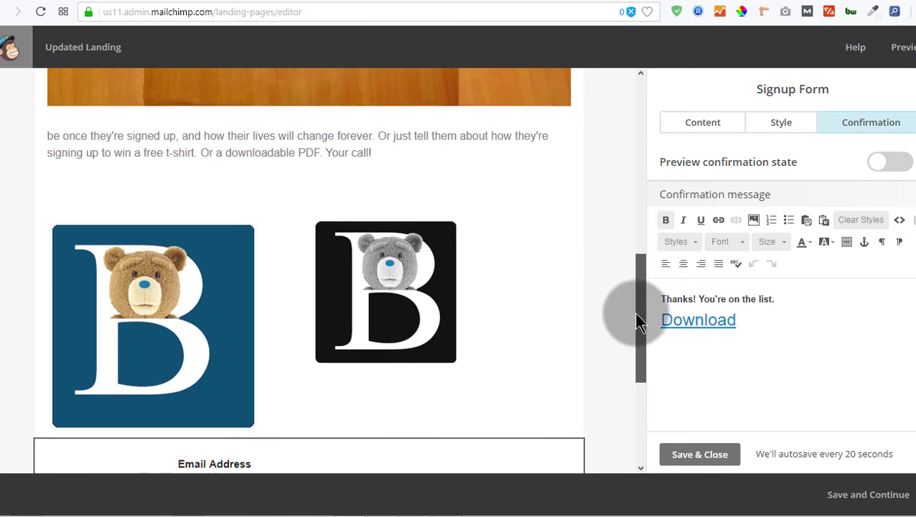
pyautogui.click(707, 452)
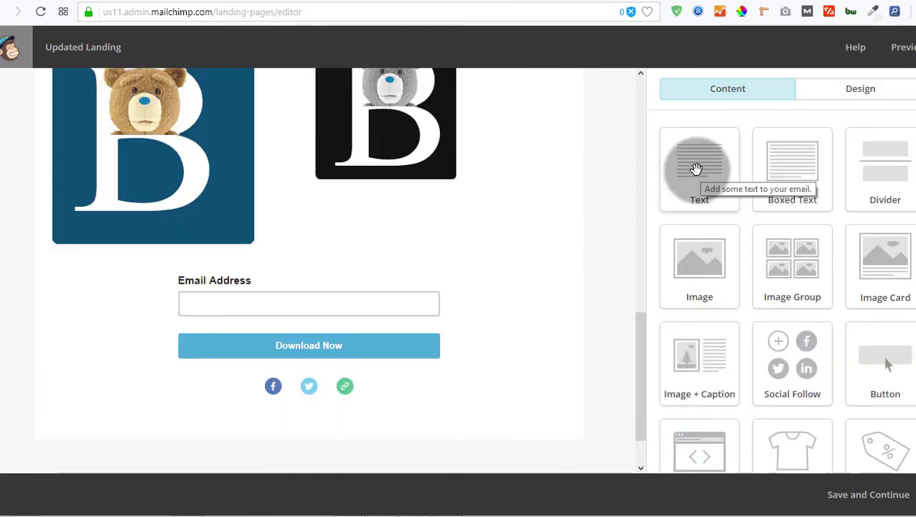
# Step: Add a Text block above the signup form reading 'Signup below to get a 30% discount'
pyautogui.moveTo(696, 169)
pyautogui.mouseDown()
pyautogui.moveTo(536, 257)
pyautogui.moveTo(259, 278)
pyautogui.mouseUp()
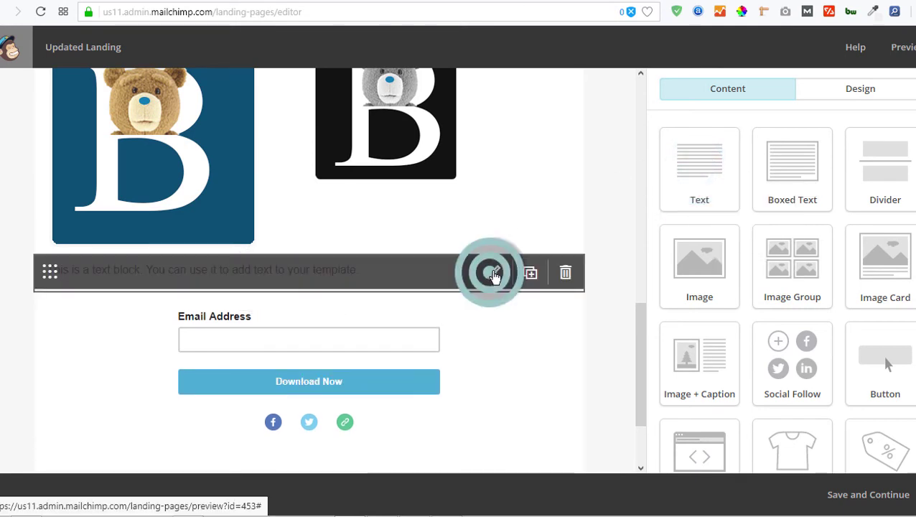
pyautogui.click(494, 272)
pyautogui.moveTo(909, 238); pyautogui.dragTo(650, 244)
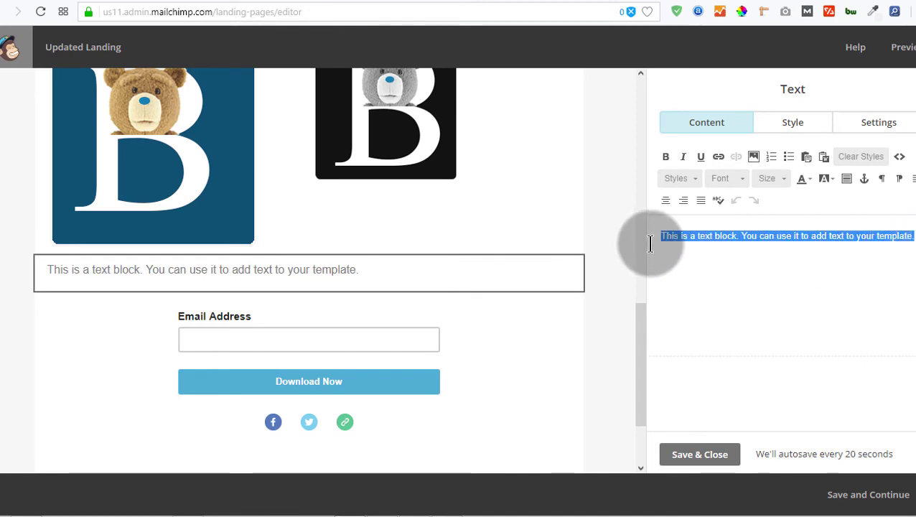
pyautogui.write('Signup below to get a 30% discount')
# Step: Make the discount sentence bold at size 32 and save the text block
pyautogui.moveTo(819, 239); pyautogui.dragTo(633, 231)
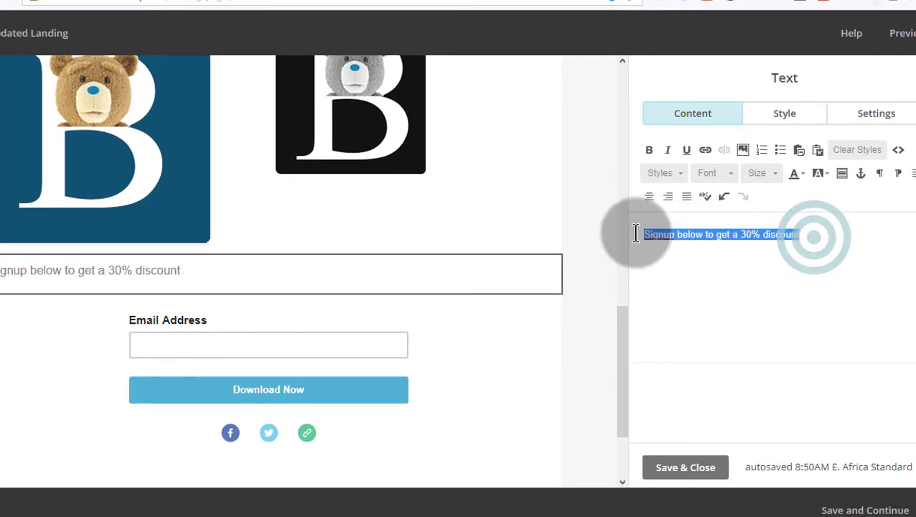
pyautogui.click(768, 179)
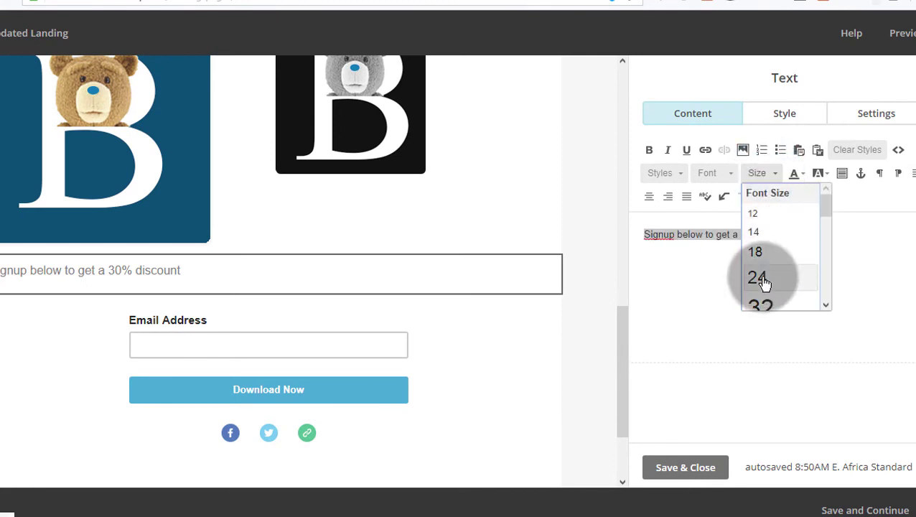
pyautogui.click(768, 307)
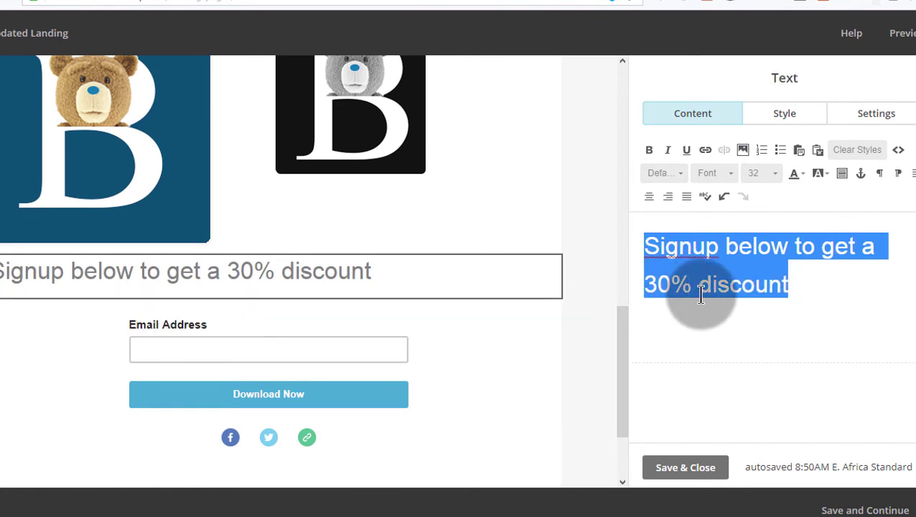
pyautogui.click(651, 149)
pyautogui.click(724, 327)
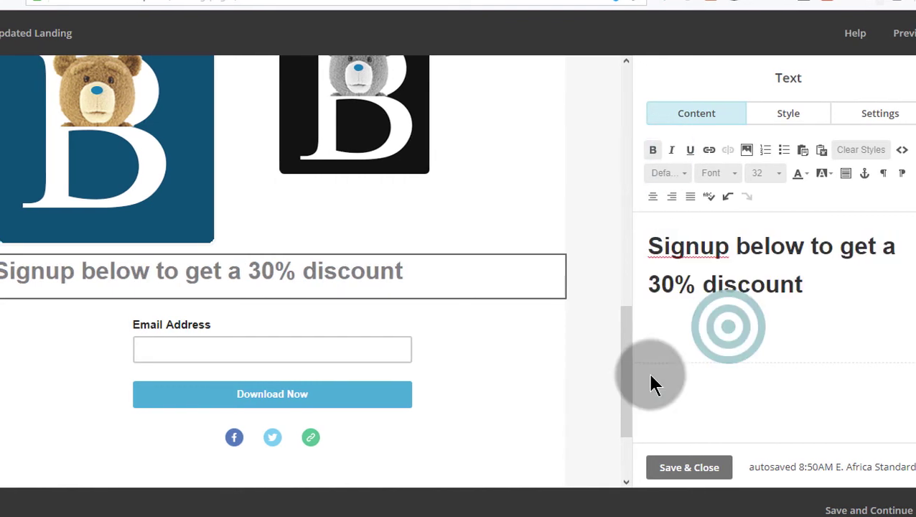
pyautogui.moveTo(635, 328); pyautogui.dragTo(643, 345)
pyautogui.click(702, 468)
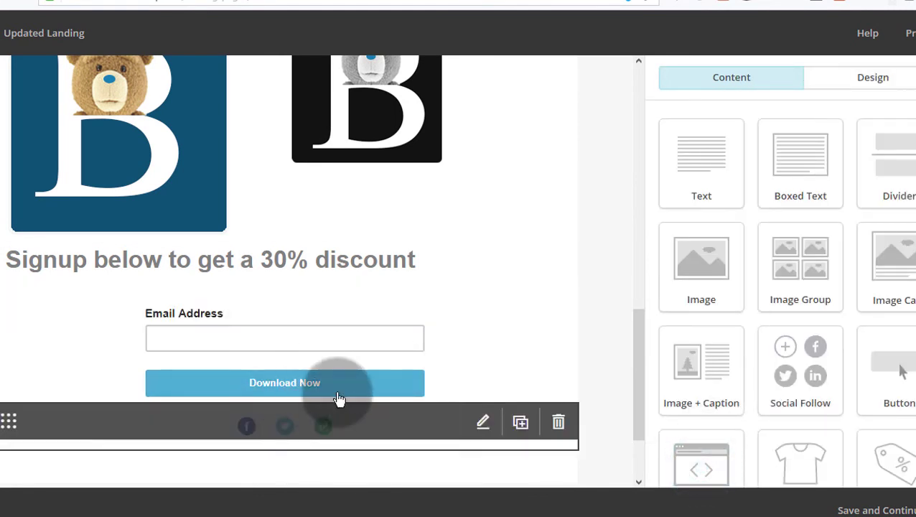
pyautogui.click(335, 397)
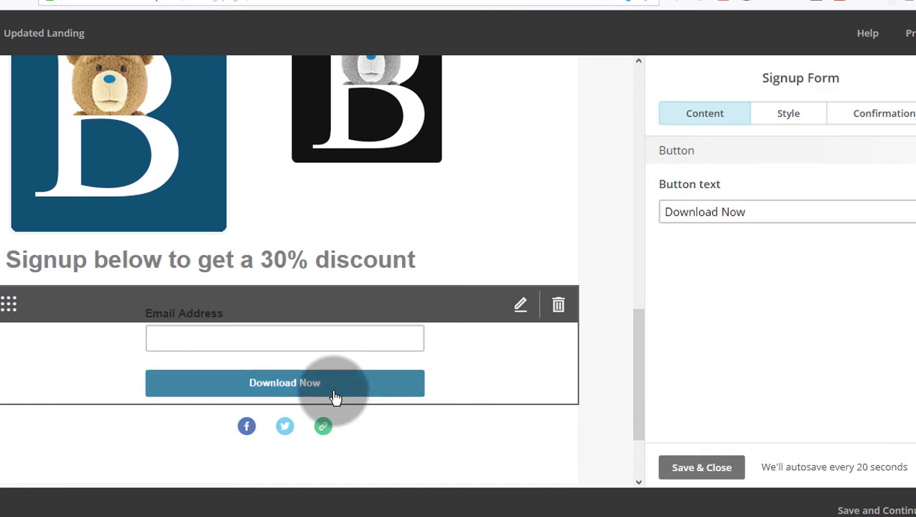
pyautogui.click(871, 115)
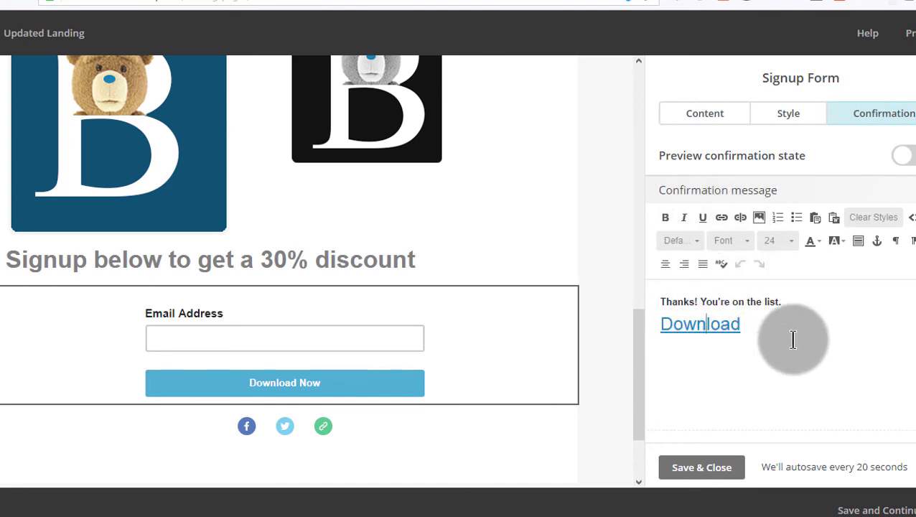
pyautogui.click(708, 472)
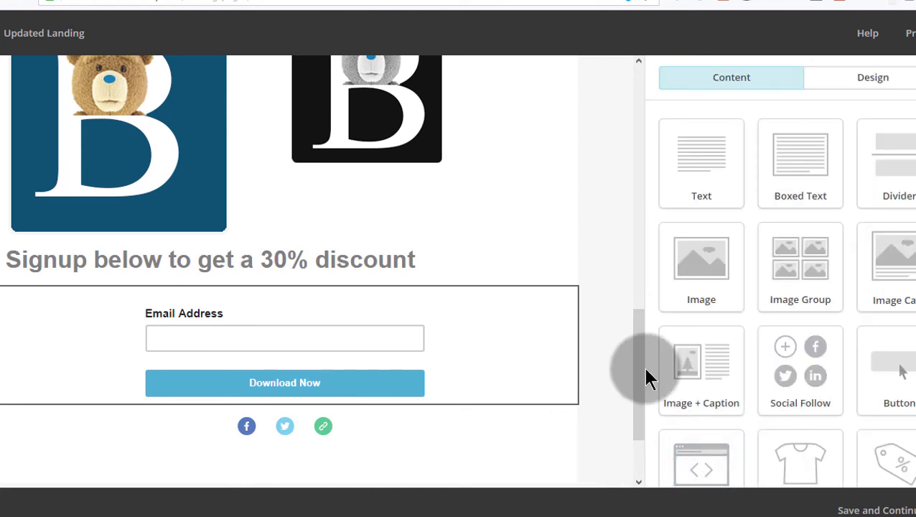
# Step: Add a Divider block below the signup form and review its solid 2px #EAEAEA border settings
pyautogui.moveTo(893, 160); pyautogui.dragTo(311, 410)
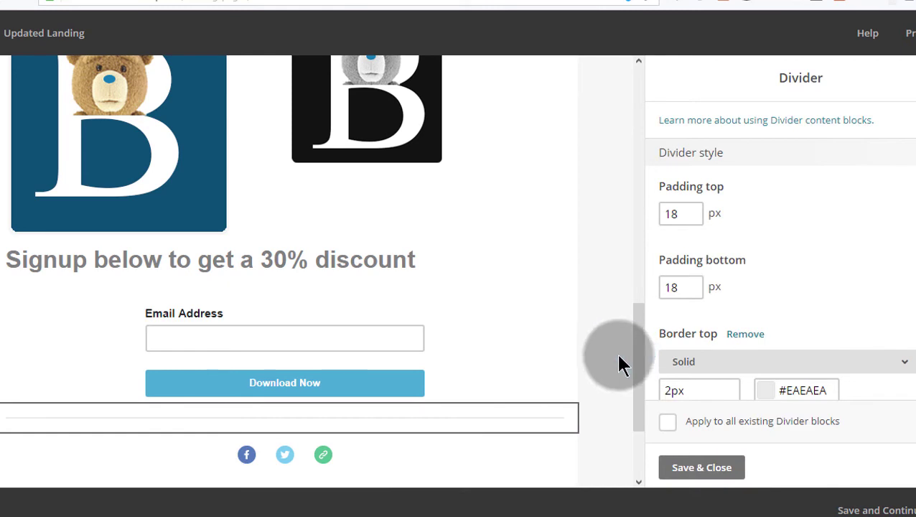
pyautogui.moveTo(638, 351); pyautogui.dragTo(626, 141)
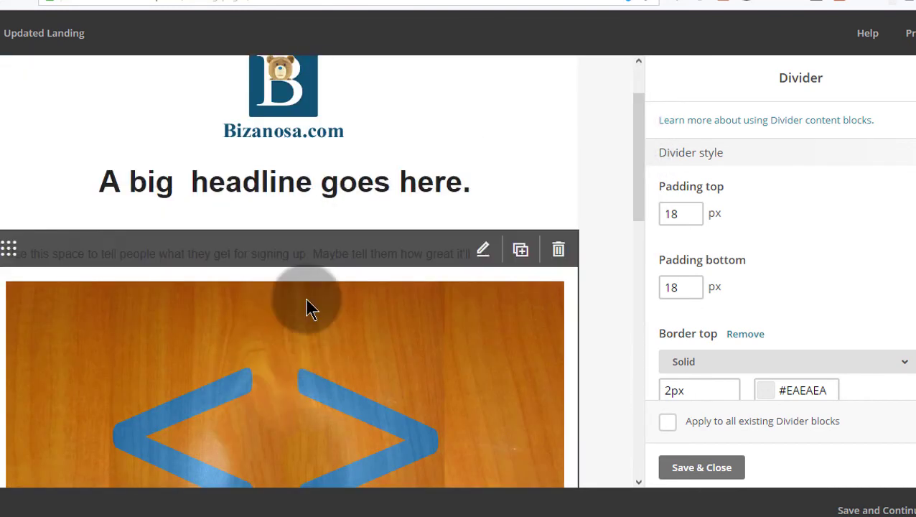
pyautogui.scroll(-4, 295, 341)
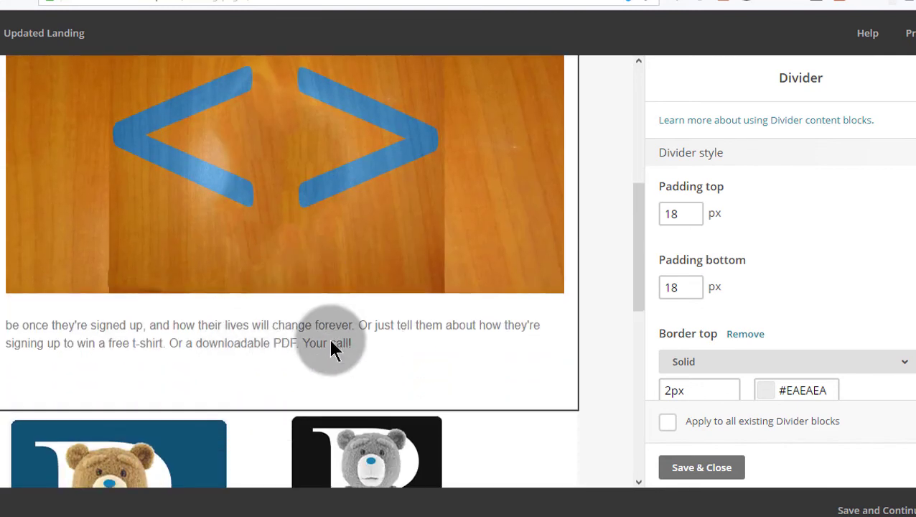
pyautogui.scroll(-5, 330, 345)
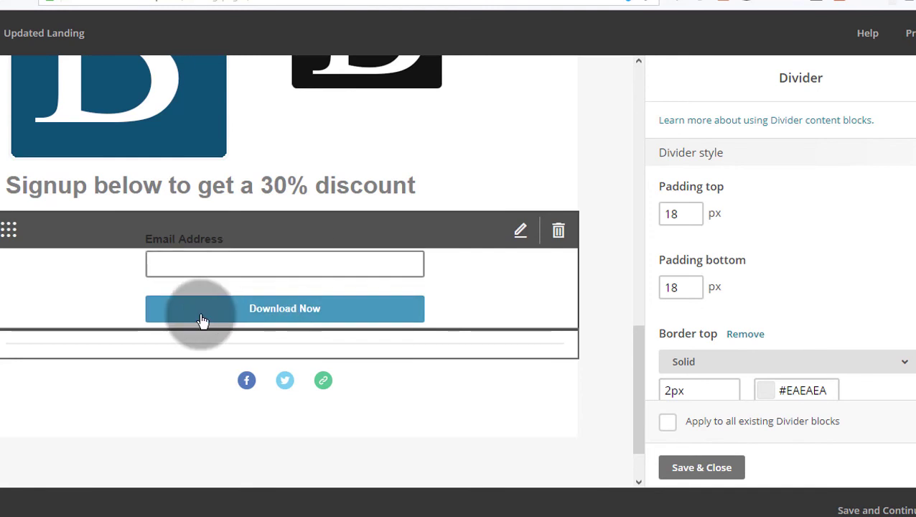
pyautogui.moveTo(8, 184); pyautogui.dragTo(454, 313)
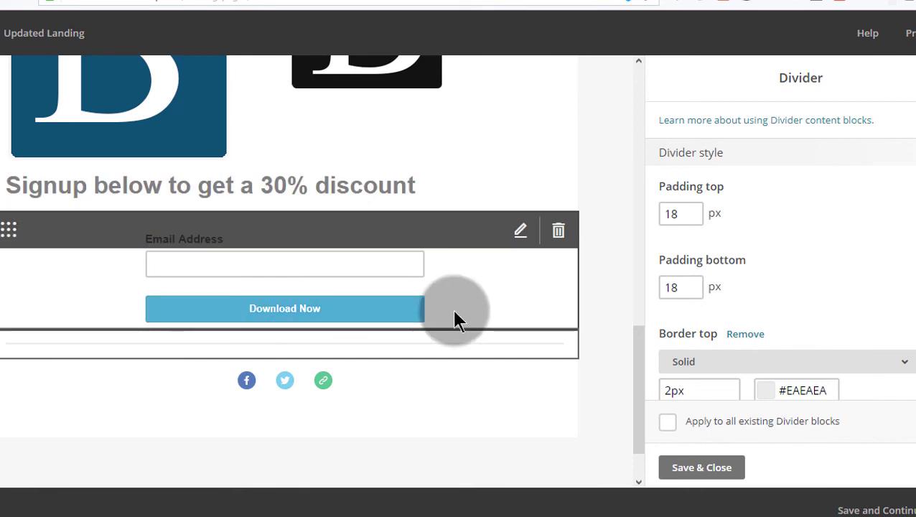
pyautogui.scroll(10, 454, 319)
pyautogui.moveTo(124, 350); pyautogui.dragTo(225, 404)
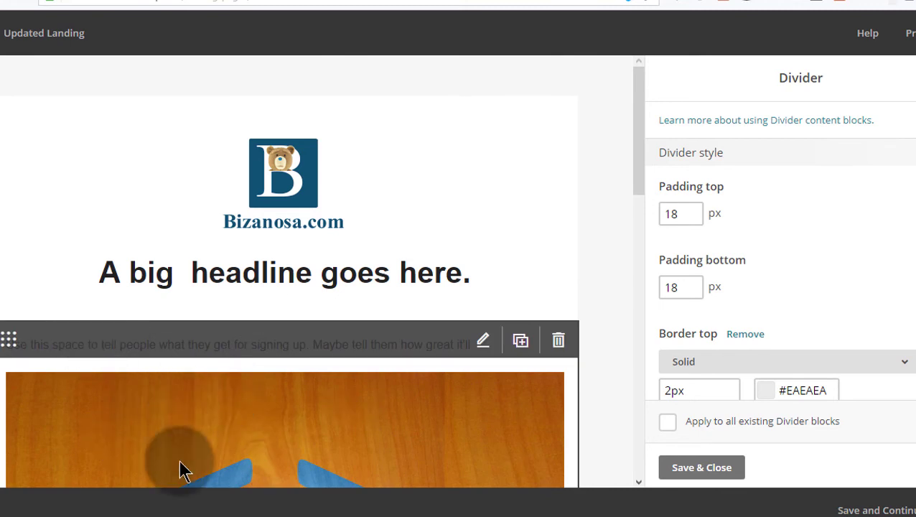
pyautogui.scroll(-1, 200, 433)
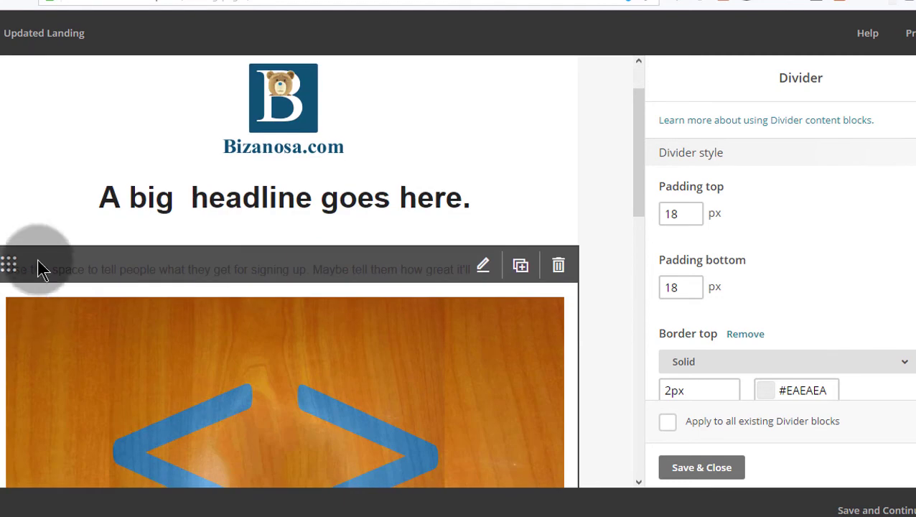
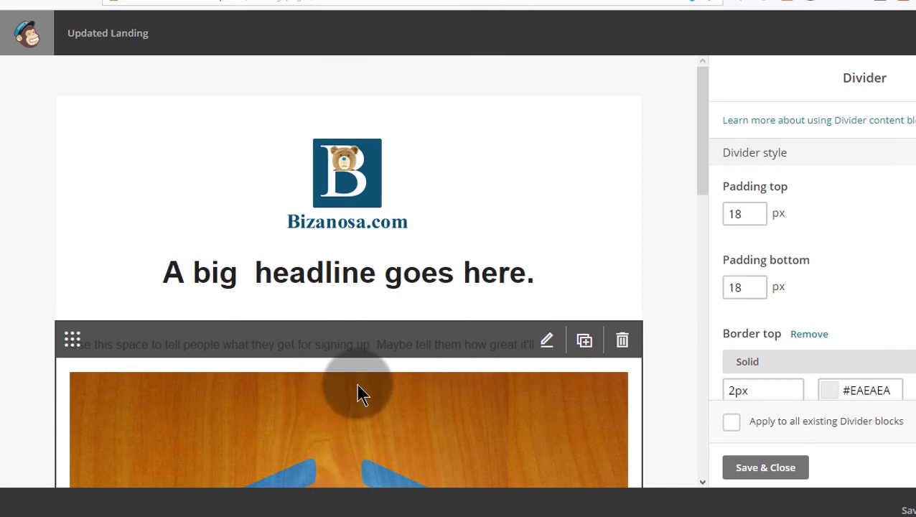
# Step: Leave Divider settings by selecting the text block so the Content blocks palette returns
pyautogui.scroll(-4, 356, 387)
pyautogui.scroll(-4, 374, 373)
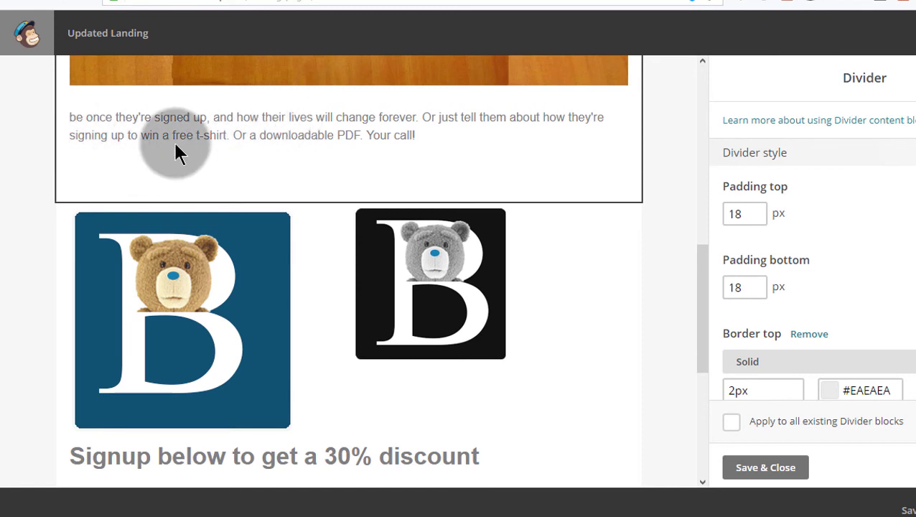
pyautogui.scroll(1, 344, 141)
pyautogui.scroll(10, 353, 145)
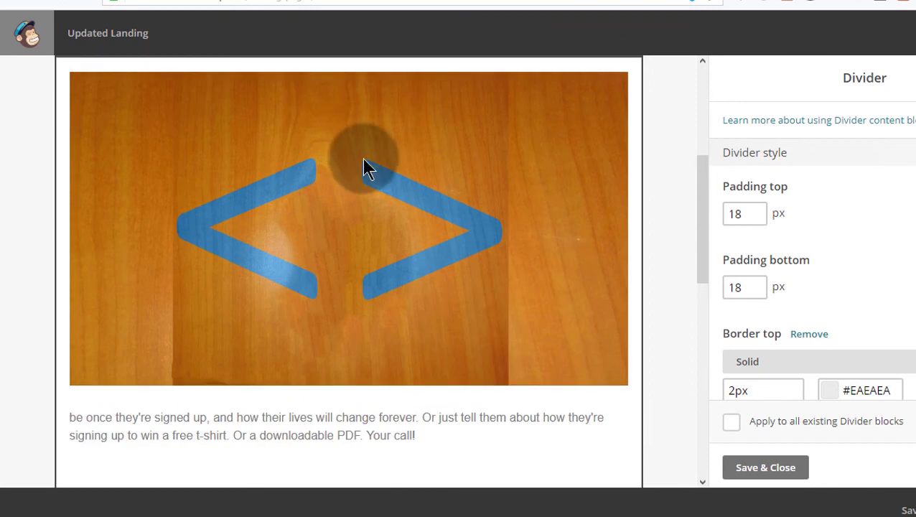
pyautogui.scroll(-10, 338, 296)
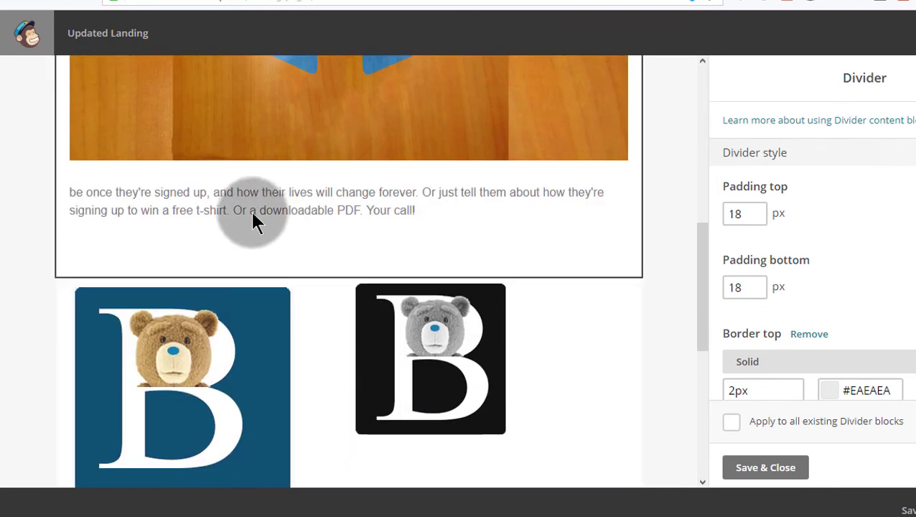
pyautogui.click(289, 206)
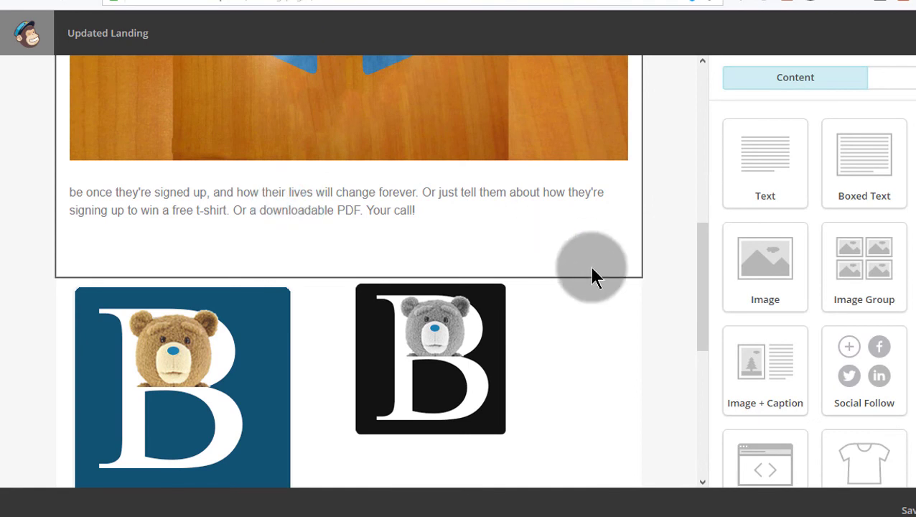
# Step: Add a 'Features' line below the body paragraph and set it to font size 32
pyautogui.click(343, 201)
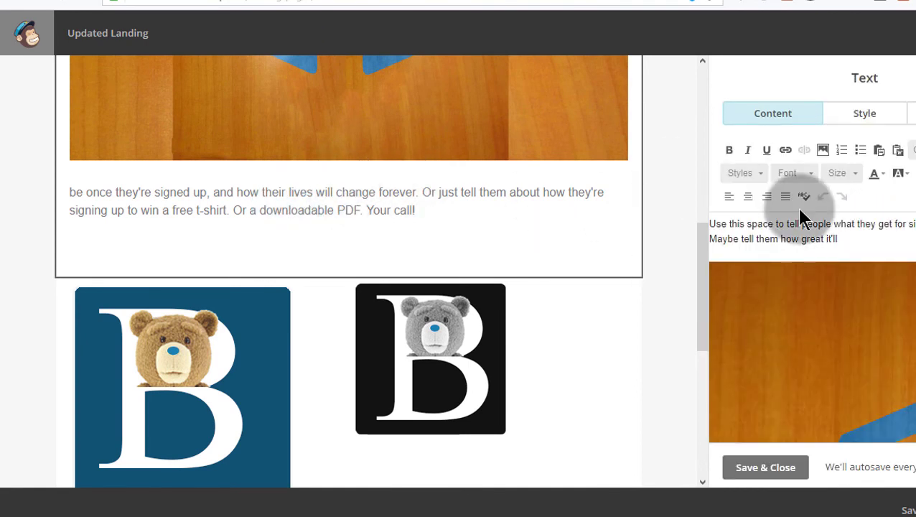
pyautogui.scroll(-2, 905, 219)
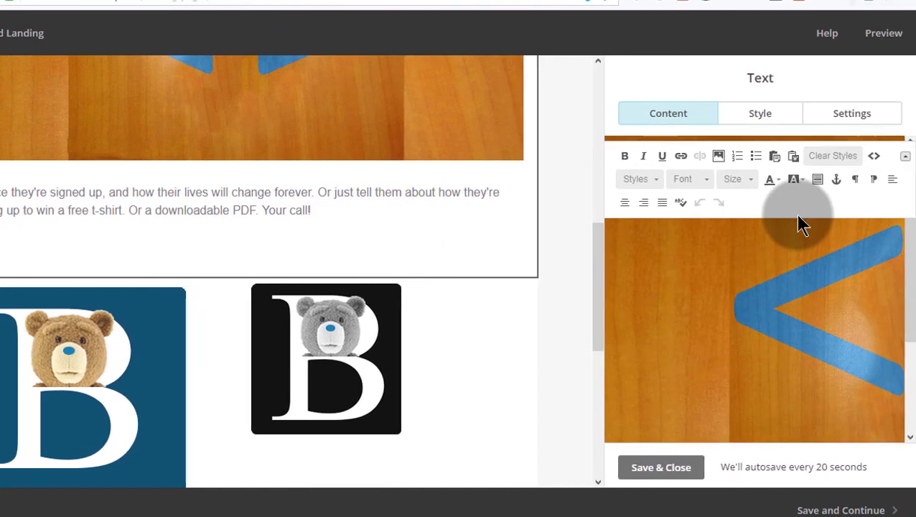
pyautogui.moveTo(908, 249); pyautogui.dragTo(630, 372)
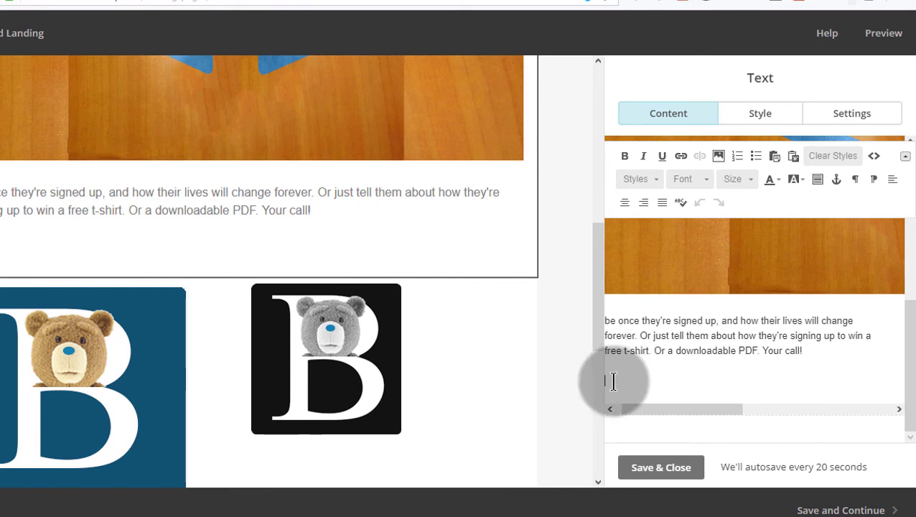
pyautogui.click(610, 381)
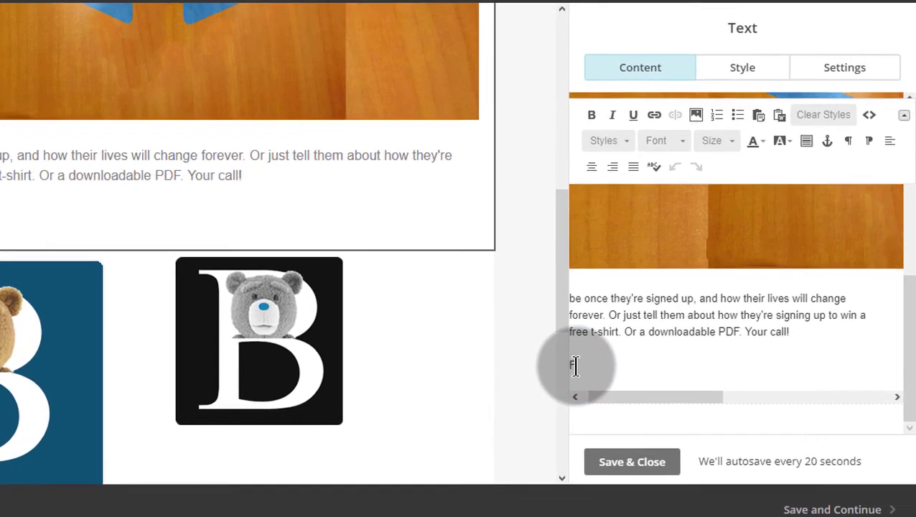
pyautogui.write('Features')
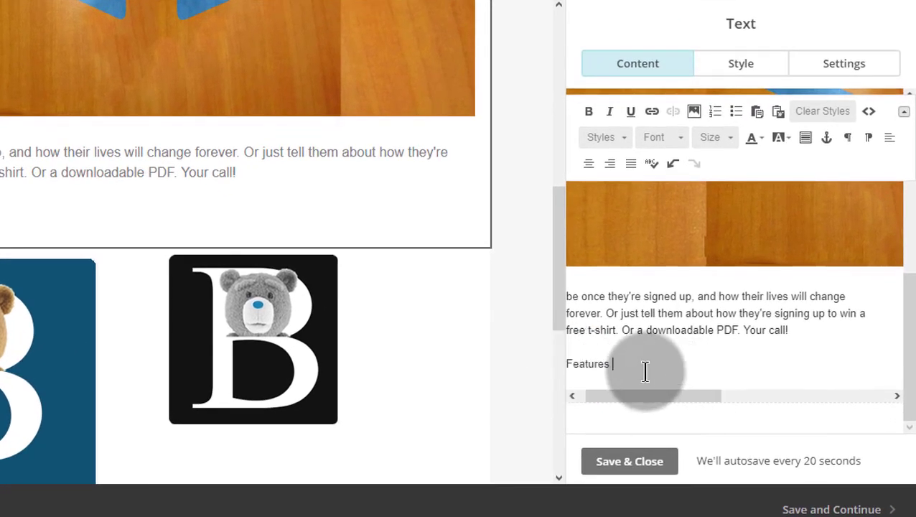
pyautogui.moveTo(619, 364); pyautogui.dragTo(546, 367)
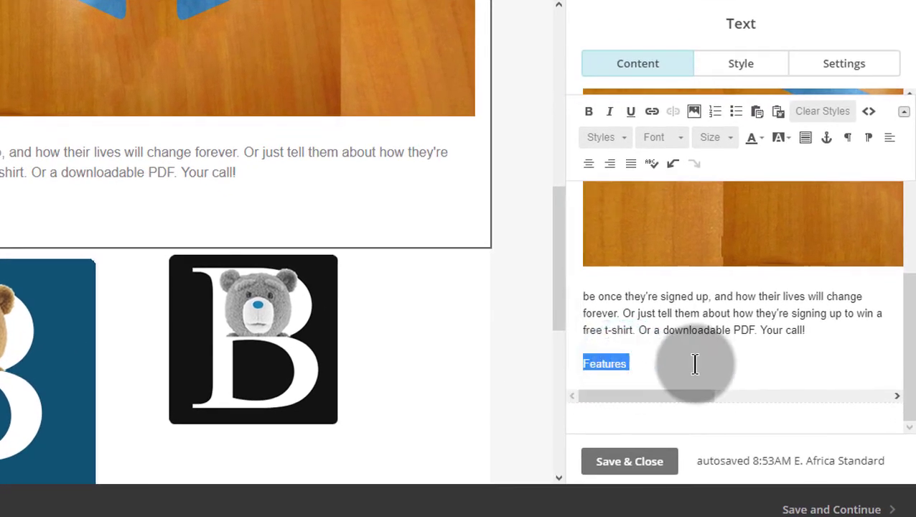
pyautogui.click(717, 139)
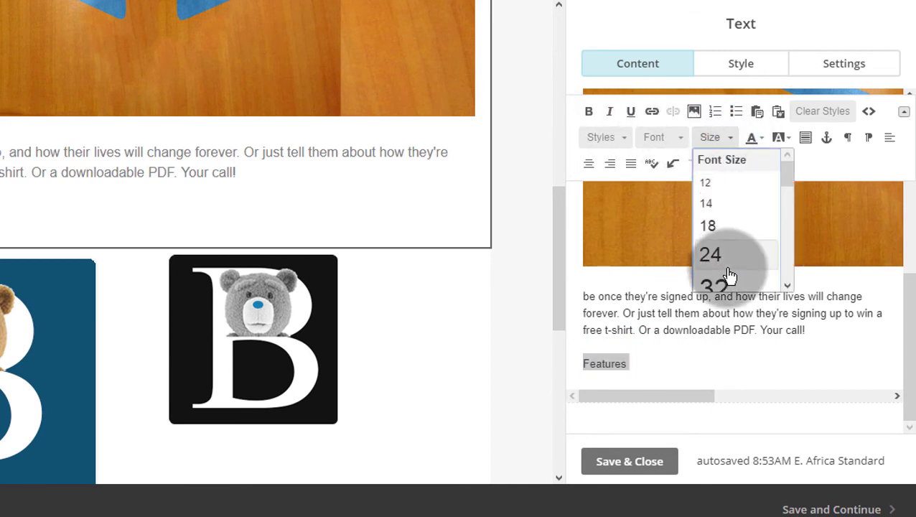
pyautogui.click(725, 287)
pyautogui.click(725, 381)
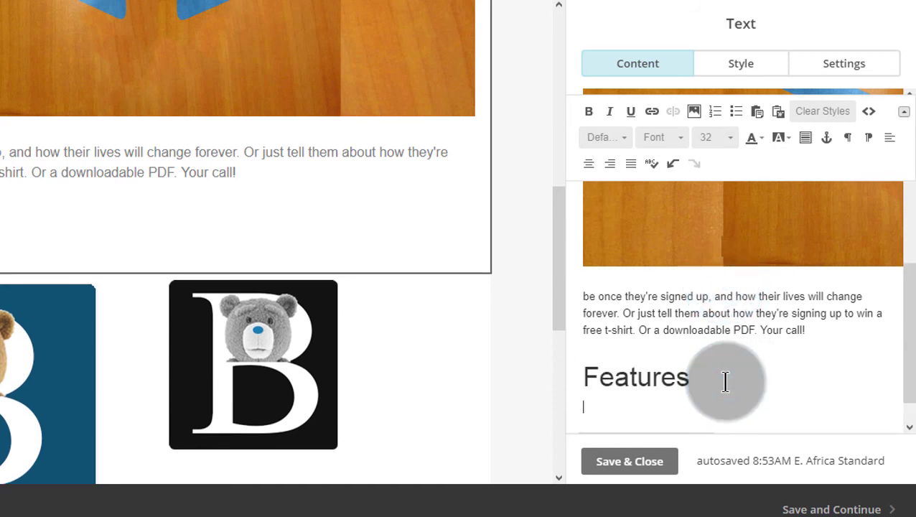
# Step: Copy the body paragraph and paste it on a new line under the Features heading
pyautogui.click(651, 296)
pyautogui.moveTo(652, 296); pyautogui.dragTo(821, 330)
pyautogui.hotkey('ctrl', 'c')
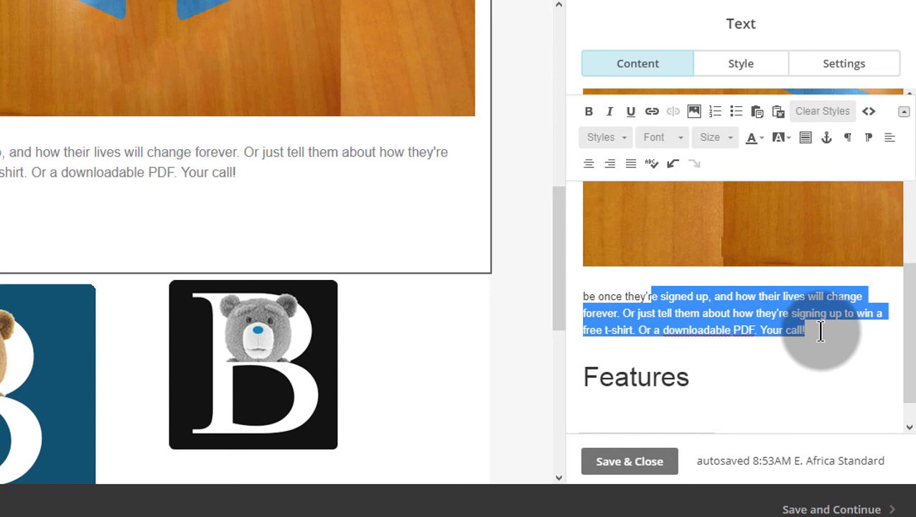
pyautogui.click(713, 382)
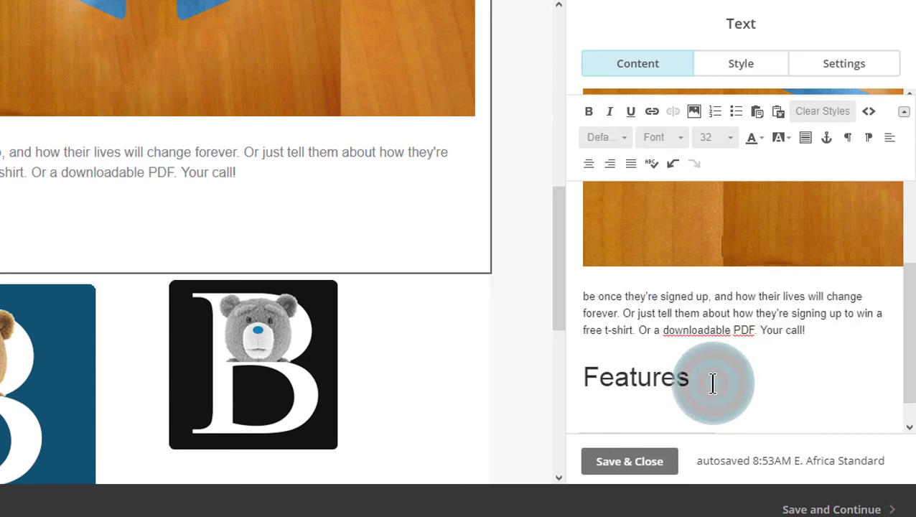
pyautogui.press('Return')
pyautogui.hotkey('ctrl', 'v')
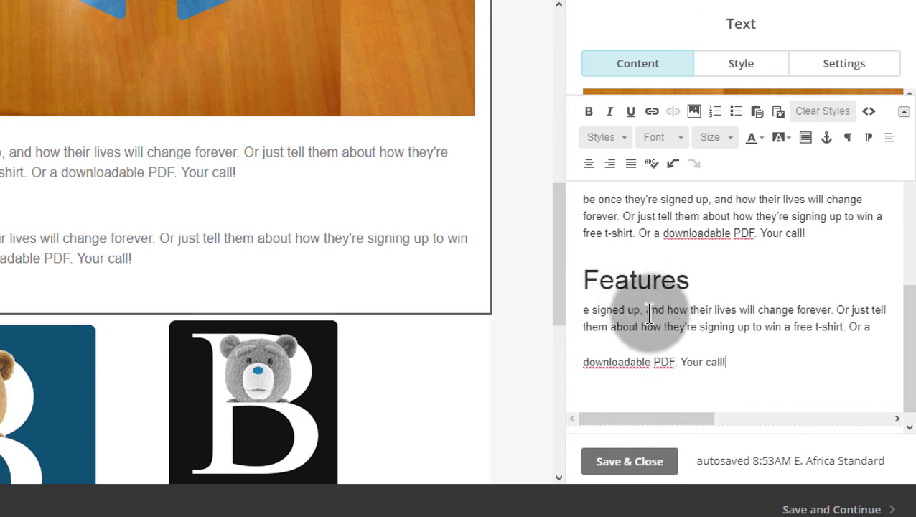
# Step: Split the pasted text into lines after 'signed up,' and 'lives', delete the stray 'p', and select the lines
pyautogui.click(648, 309)
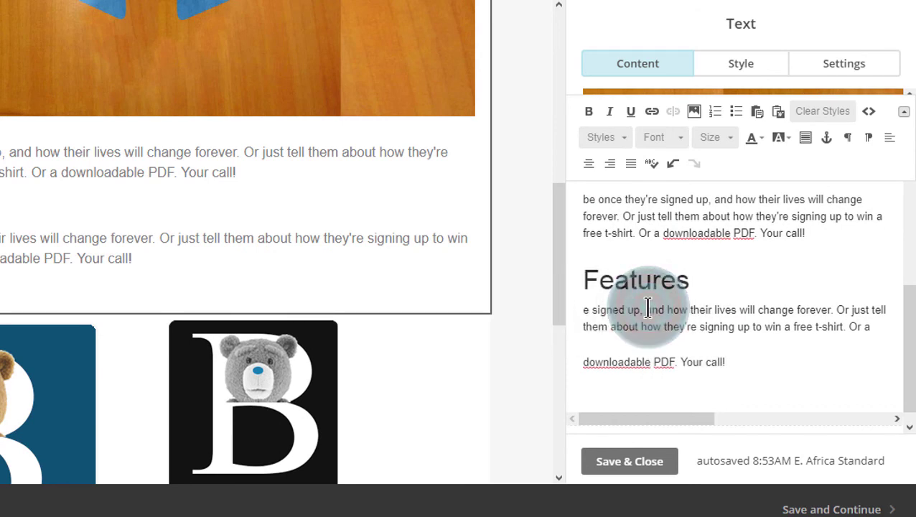
pyautogui.press('Return')
pyautogui.click(678, 323)
pyautogui.press('Return')
pyautogui.click(888, 341)
pyautogui.press('Return')
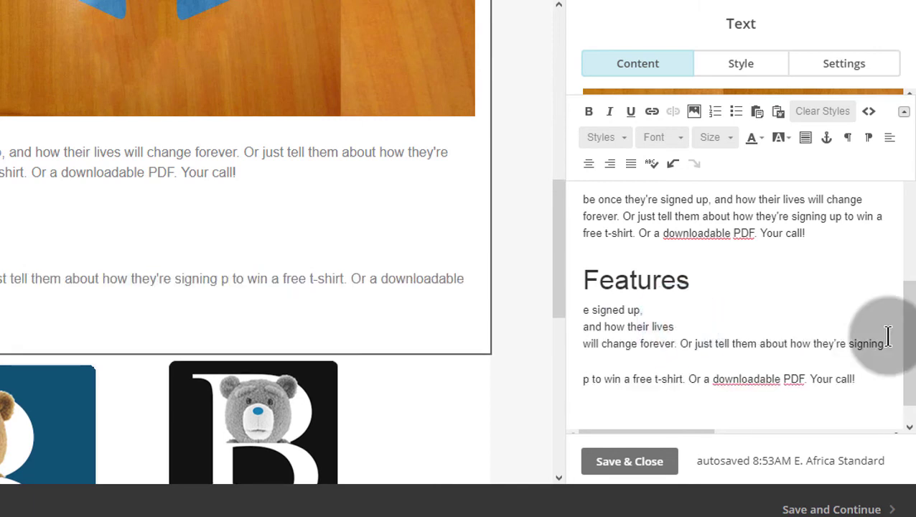
pyautogui.press('Delete')
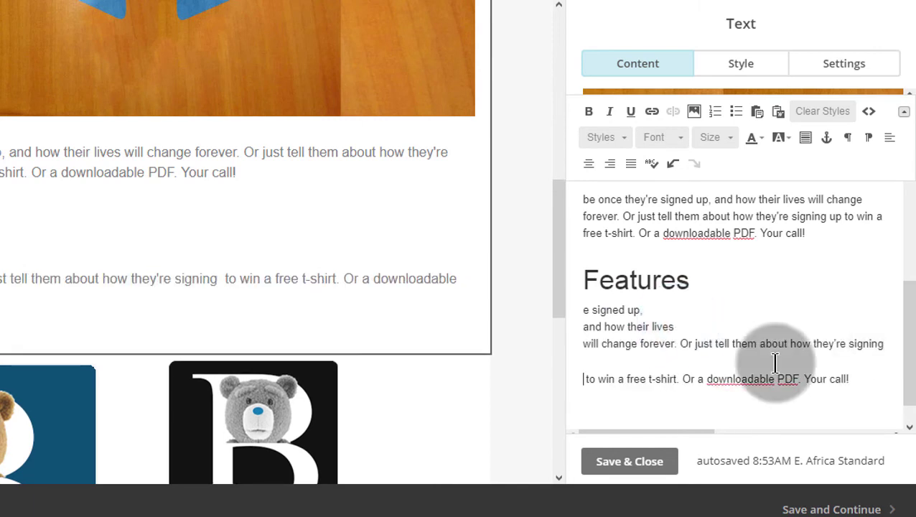
pyautogui.moveTo(583, 310); pyautogui.dragTo(875, 386)
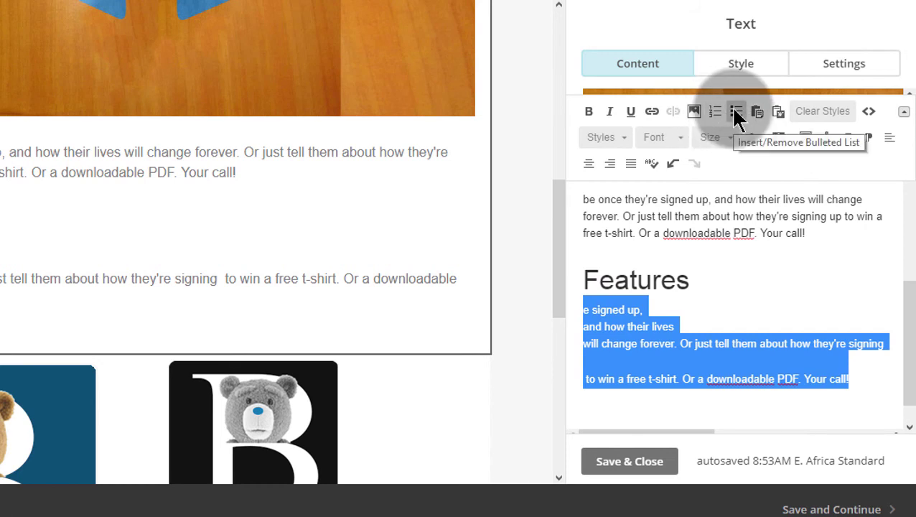
# Step: Format the three lines under Features as a numbered list and review the page
pyautogui.click(714, 115)
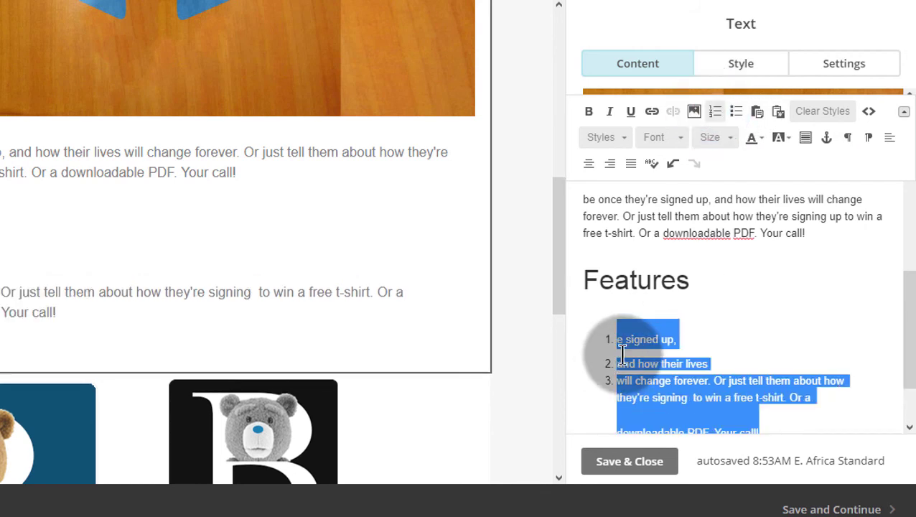
pyautogui.click(623, 345)
pyautogui.scroll(-3, 713, 336)
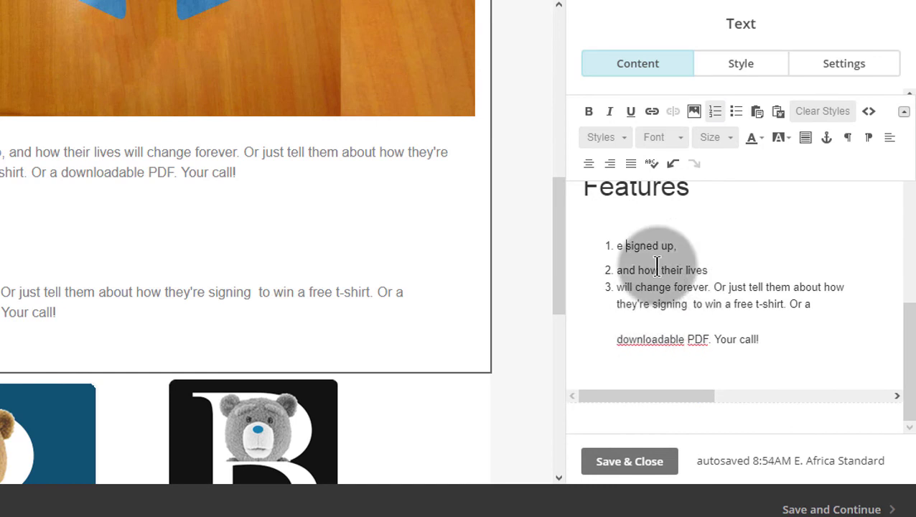
pyautogui.scroll(3, 657, 266)
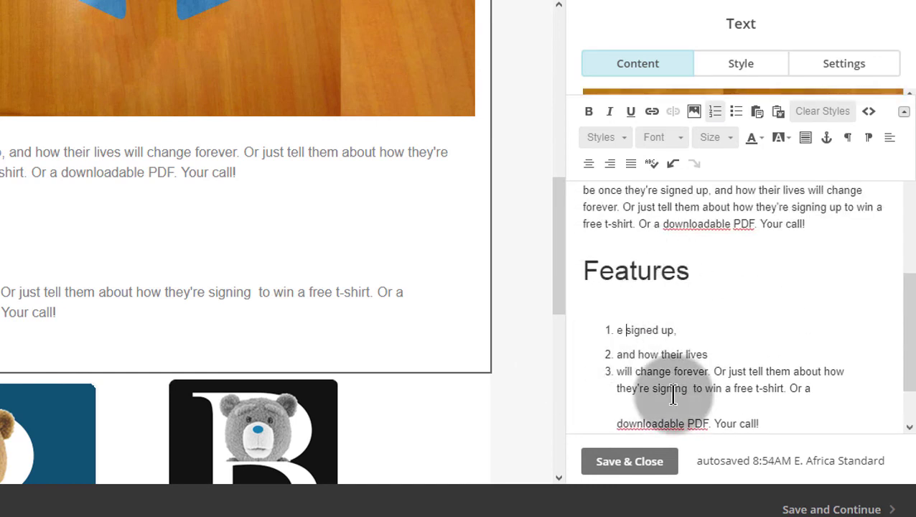
pyautogui.scroll(-3, 755, 303)
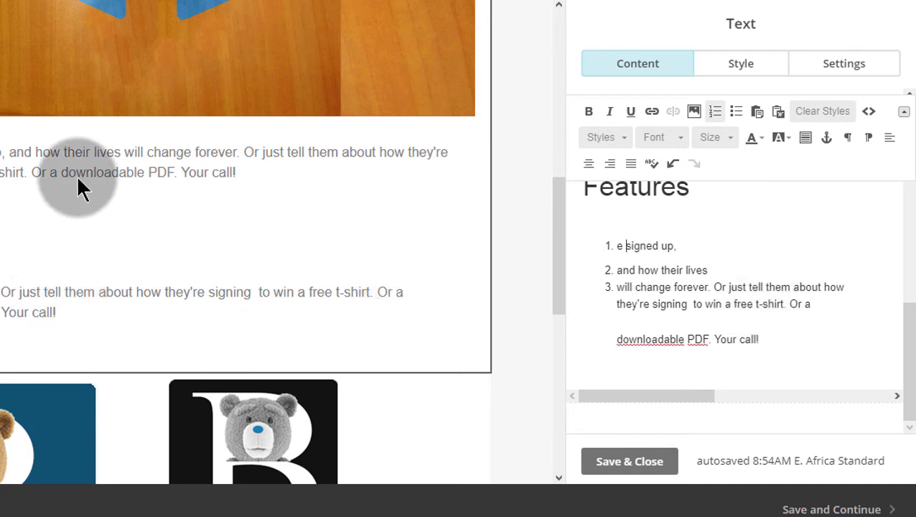
pyautogui.scroll(-1, 163, 215)
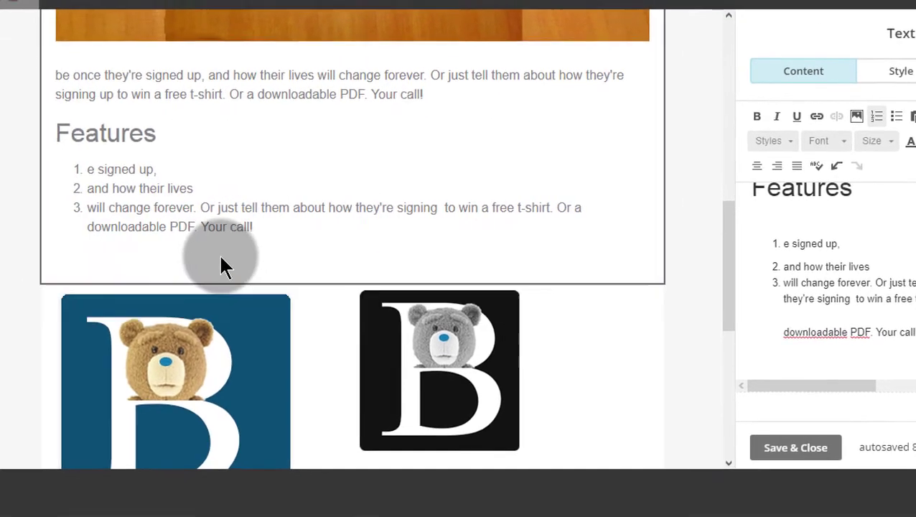
pyautogui.scroll(-4, 394, 208)
pyautogui.scroll(-2, 588, 201)
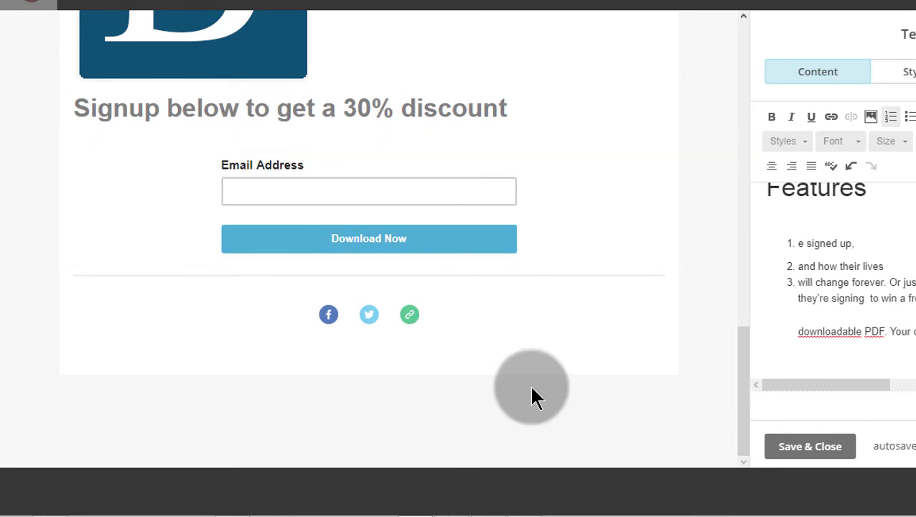
pyautogui.scroll(8, 596, 331)
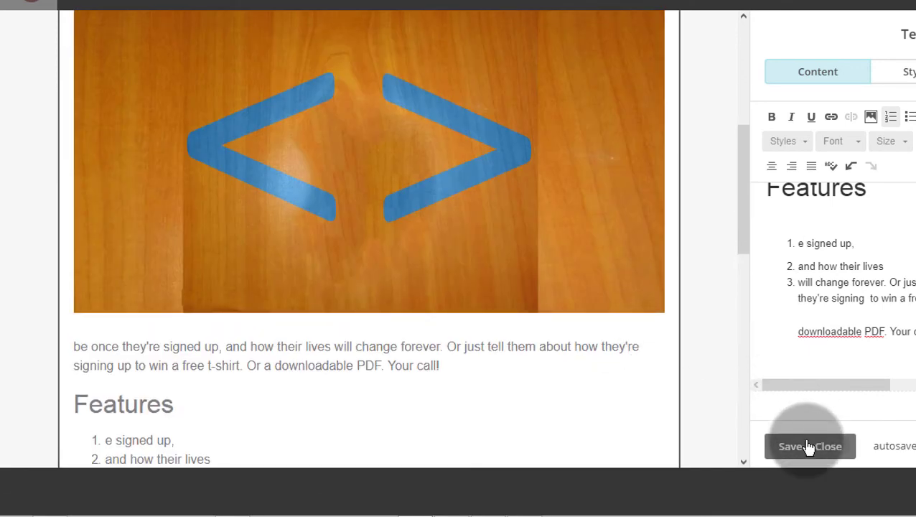
# Step: Save and close the edited text block and scroll the canvas back to the top
pyautogui.click(808, 446)
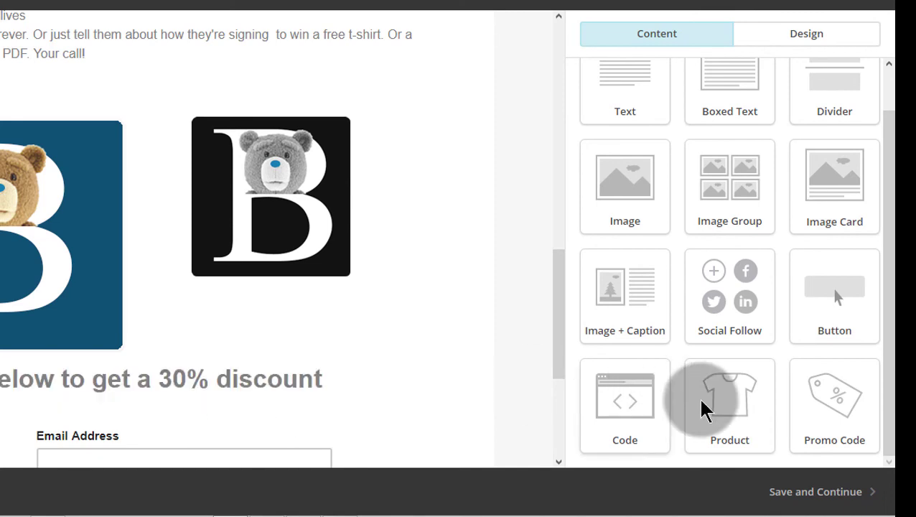
pyautogui.scroll(1, 798, 325)
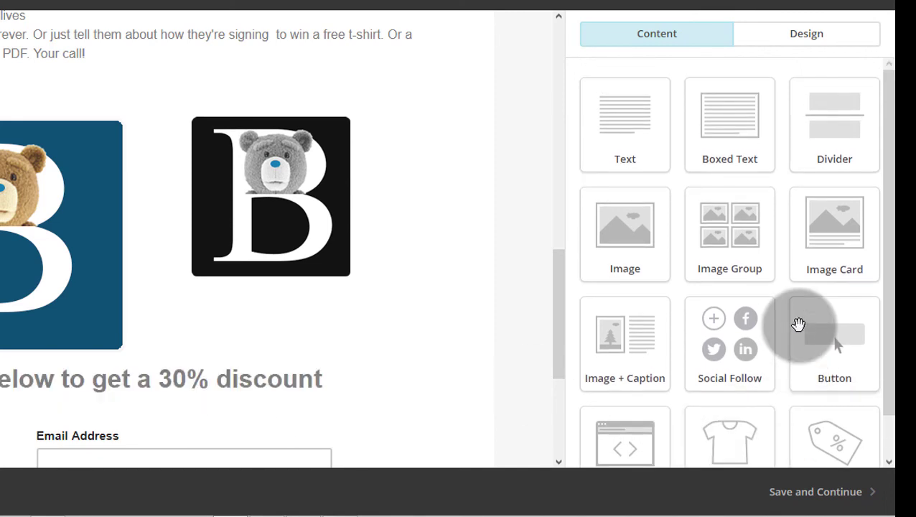
pyautogui.scroll(-1, 796, 329)
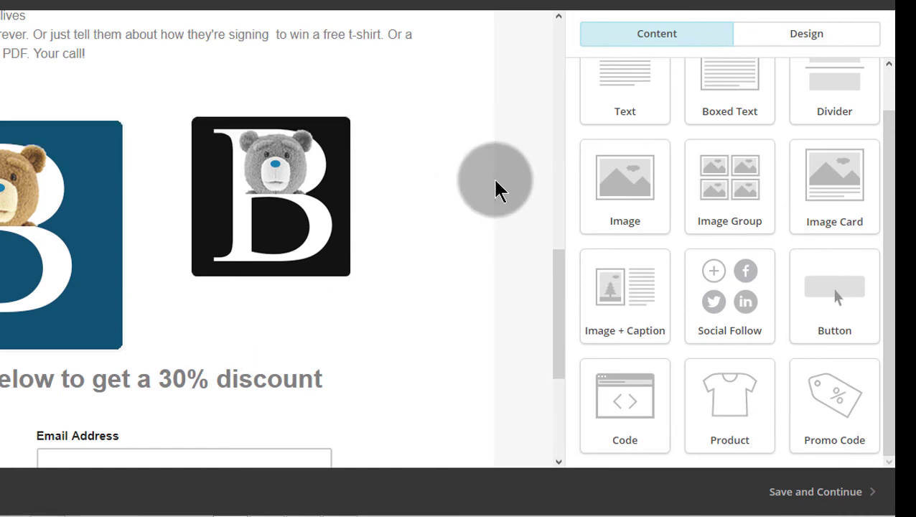
pyautogui.scroll(-3, 497, 179)
pyautogui.scroll(10, 495, 190)
# Step: Open the desktop preview of the landing page and scroll down to the signup form
pyautogui.click(884, 0)
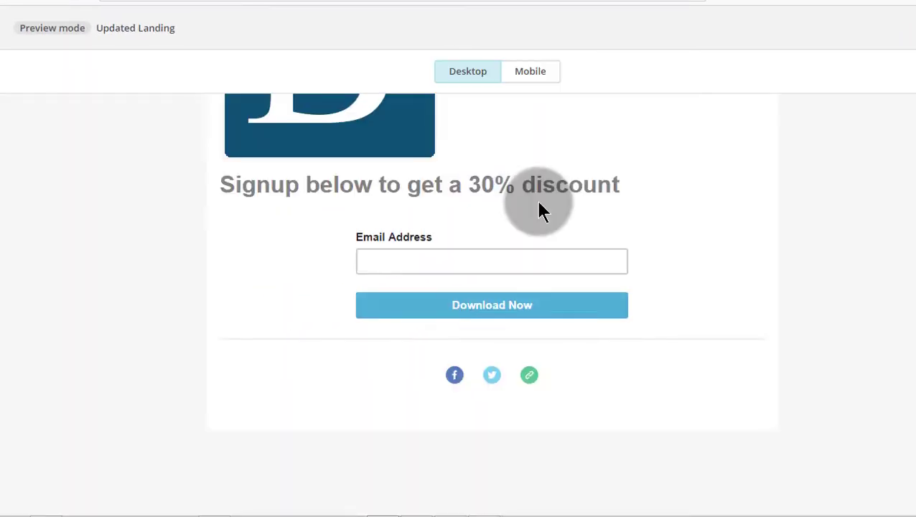
pyautogui.scroll(10, 537, 208)
pyautogui.scroll(-10, 535, 203)
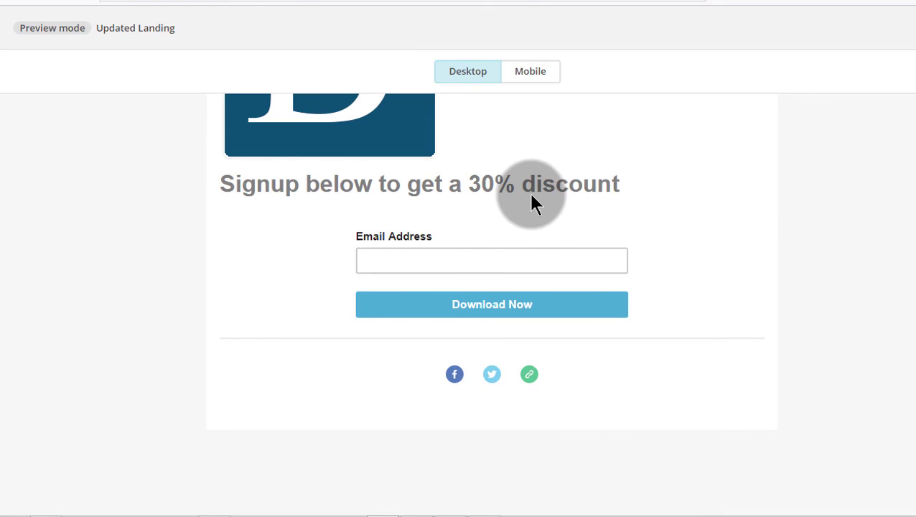
pyautogui.scroll(3, 531, 194)
pyautogui.scroll(-3, 532, 194)
pyautogui.scroll(5, 530, 194)
pyautogui.scroll(-3, 530, 193)
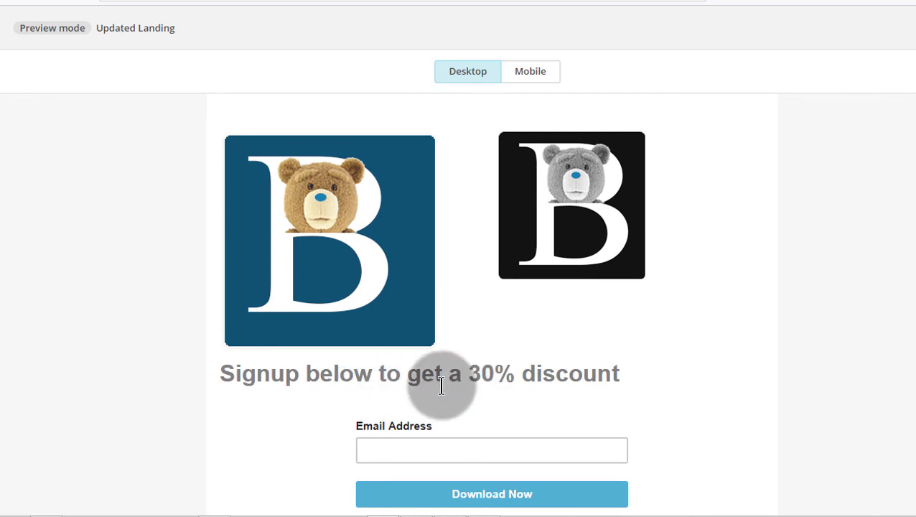
pyautogui.scroll(-3, 465, 380)
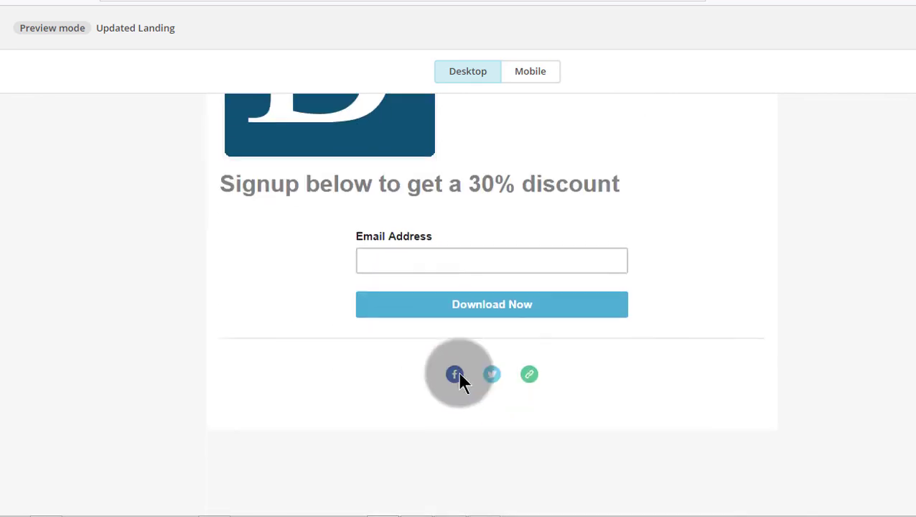
# Step: Submit a test email address through the Download Now signup form
pyautogui.click(425, 259)
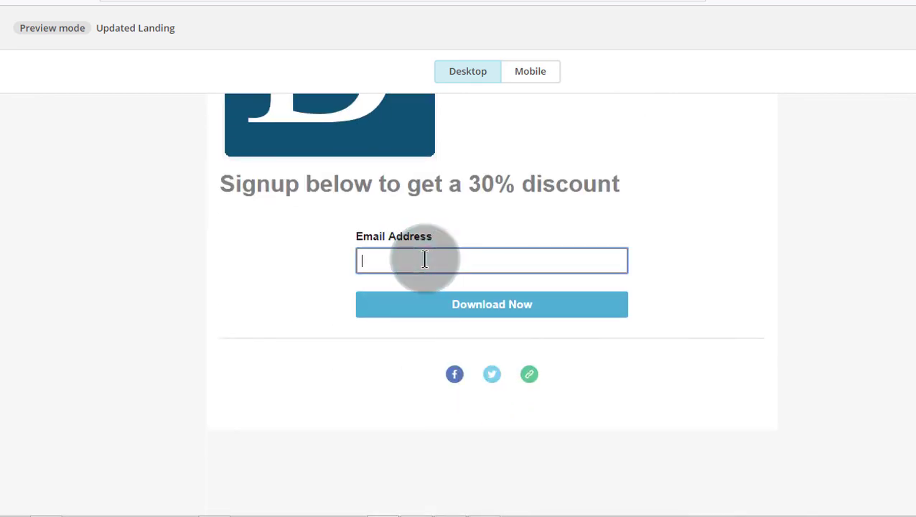
pyautogui.click(425, 260)
pyautogui.click(462, 302)
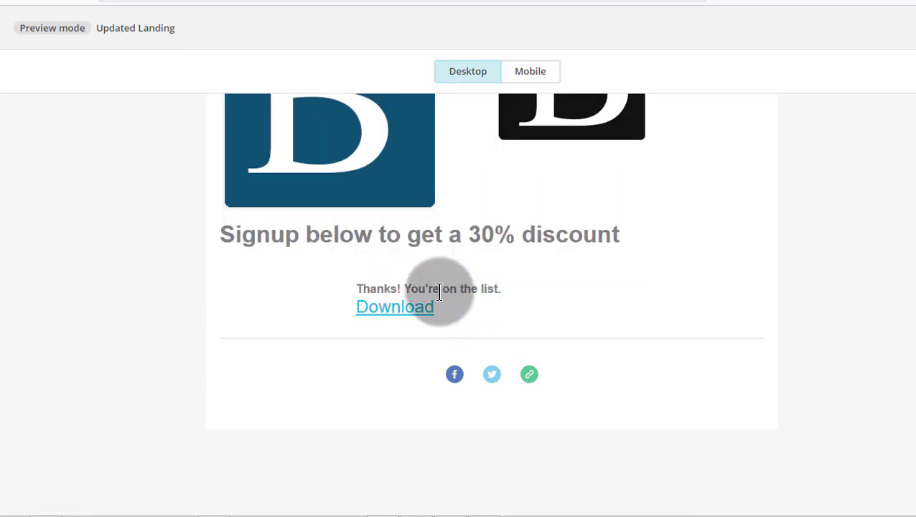
# Step: Follow the Download link to inspect the delivered code image, then return to the preview
pyautogui.click(392, 313)
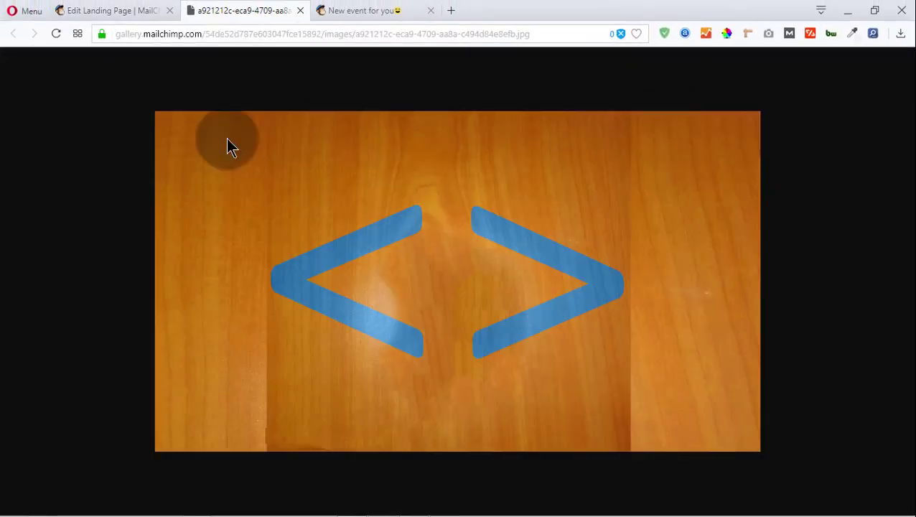
pyautogui.rightClick(227, 138)
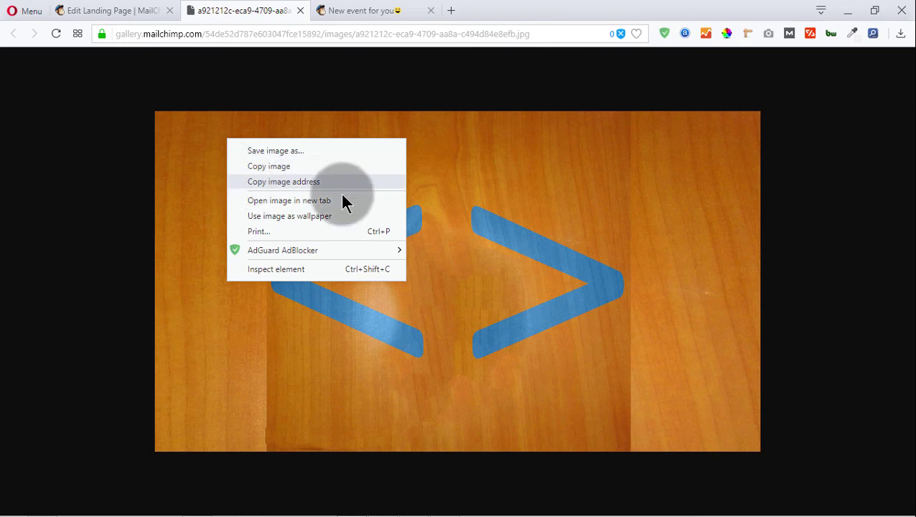
pyautogui.click(158, 152)
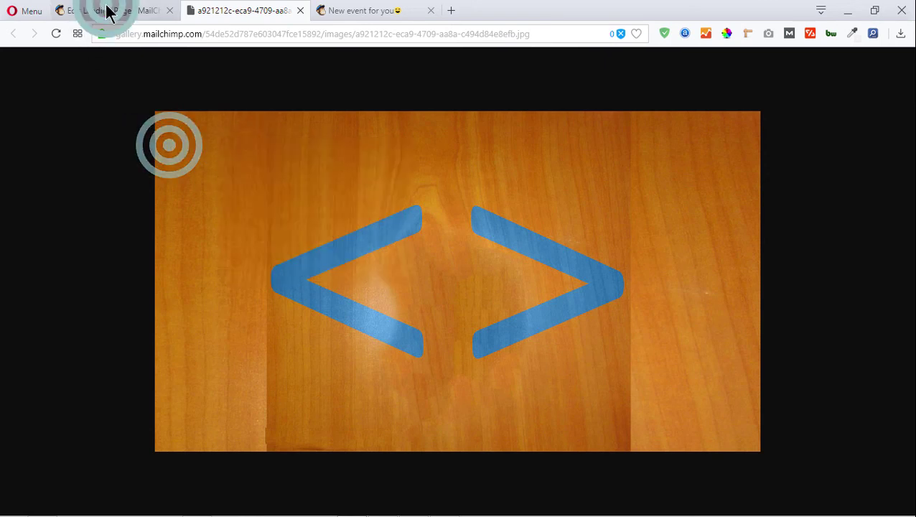
pyautogui.click(106, 11)
# Step: Check the landing page in the mobile layout, then exit preview
pyautogui.scroll(10, 573, 265)
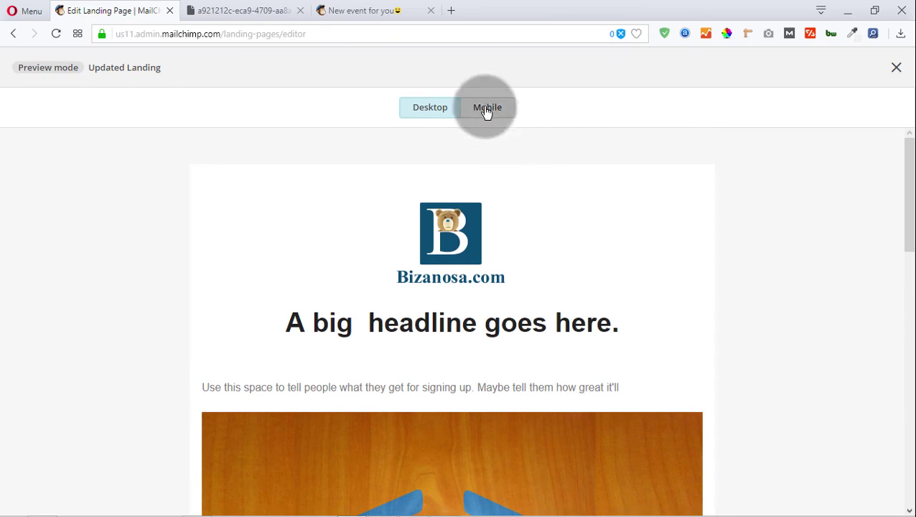
pyautogui.click(487, 109)
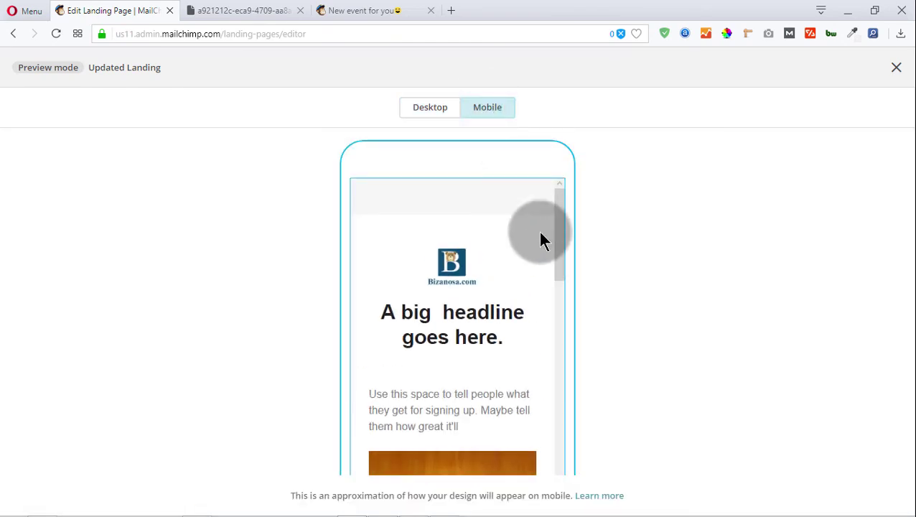
pyautogui.moveTo(557, 211); pyautogui.dragTo(562, 431)
pyautogui.click(892, 70)
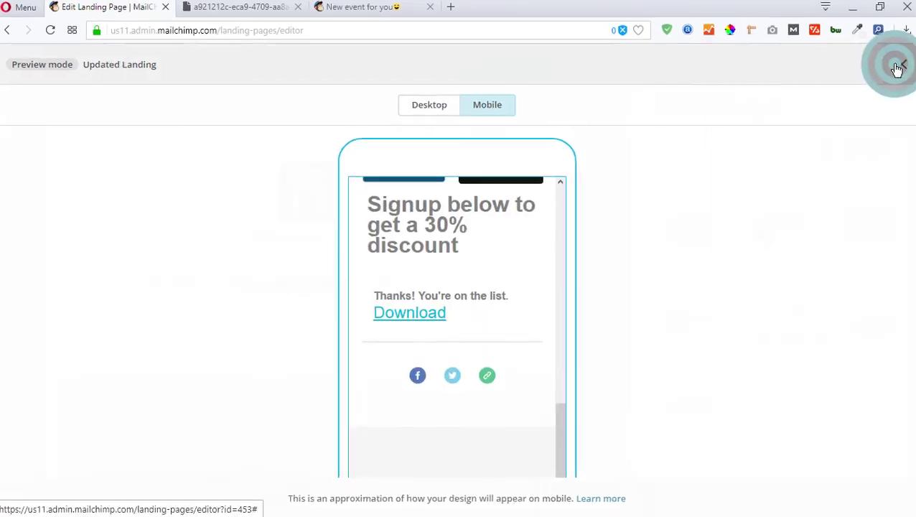
# Step: Save the design and continue back to the Updated Landing checklist
pyautogui.scroll(-3, 404, 150)
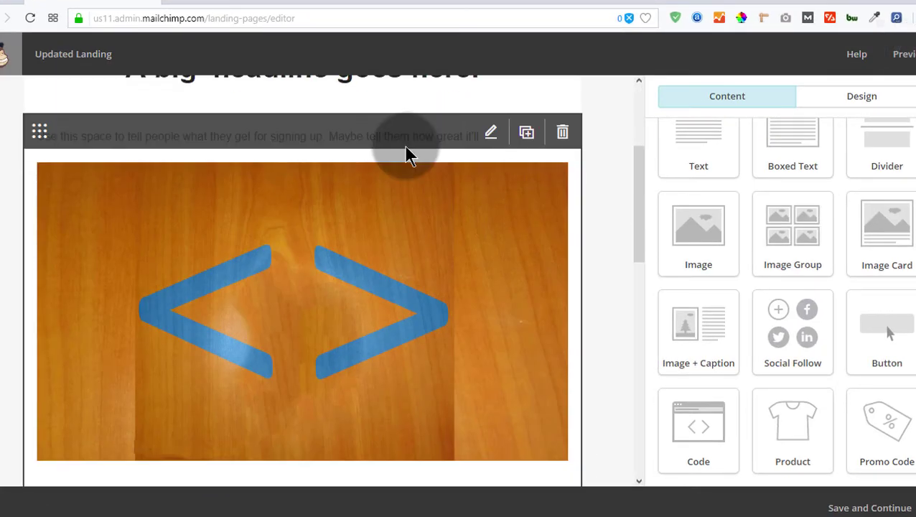
pyautogui.scroll(-10, 403, 144)
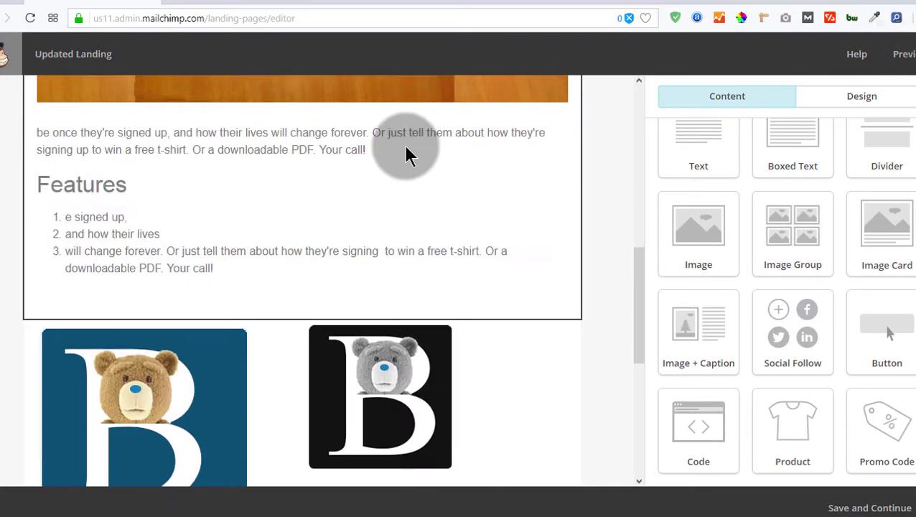
pyautogui.scroll(-1, 511, 273)
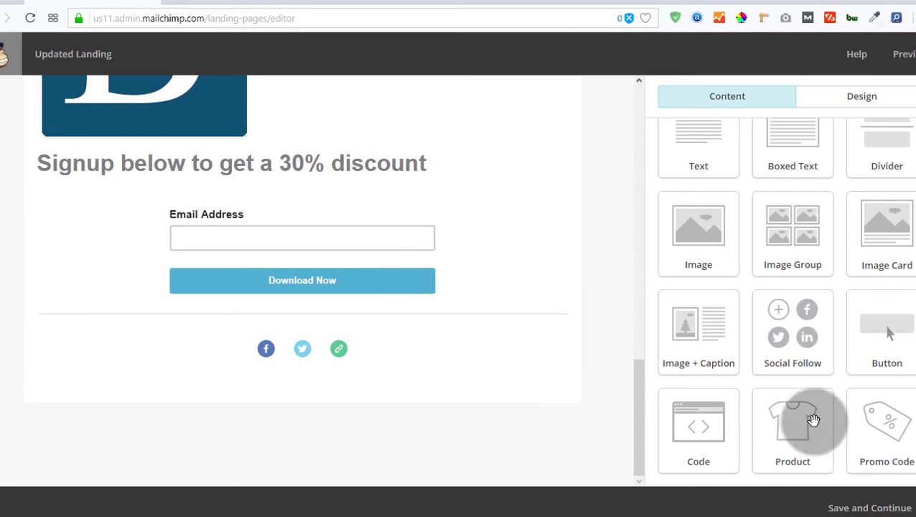
pyautogui.click(861, 508)
pyautogui.click(862, 508)
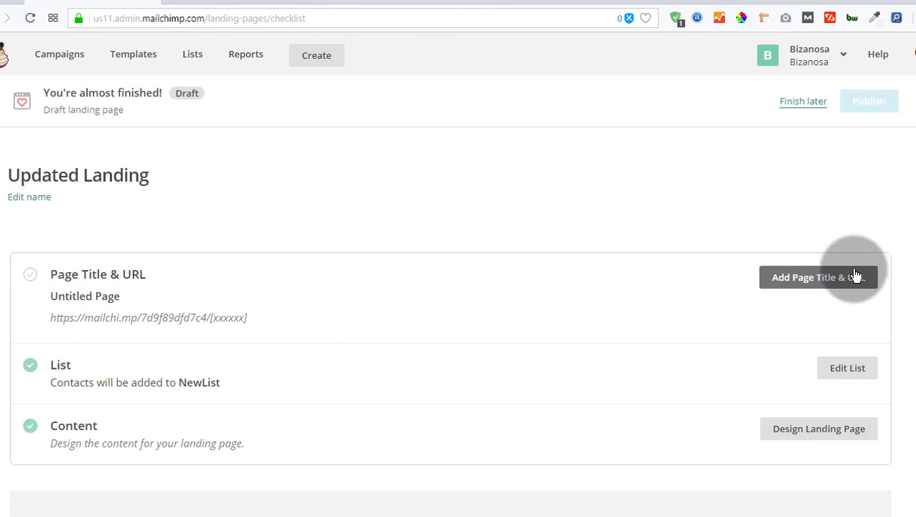
# Step: Replace the 'Untitled Page' title with 'Updated landing'
pyautogui.click(808, 282)
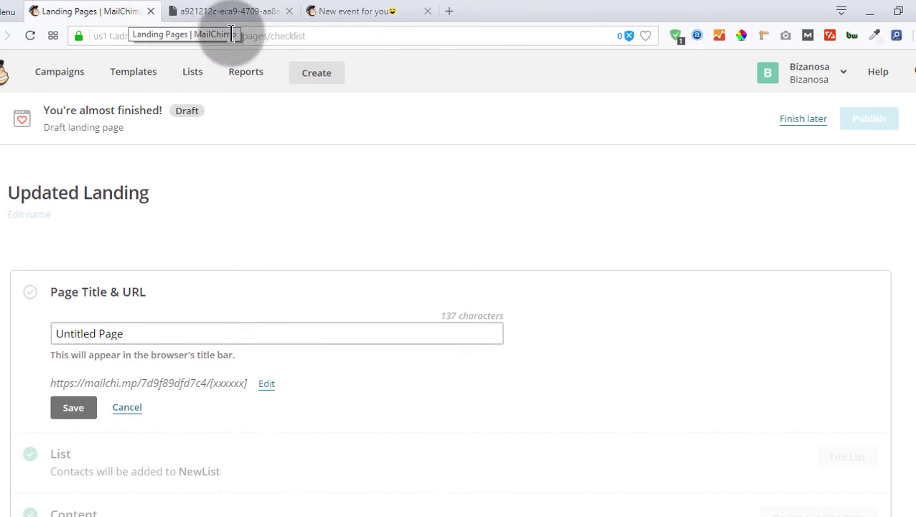
pyautogui.click(134, 331)
pyautogui.moveTo(134, 332); pyautogui.dragTo(1, 334)
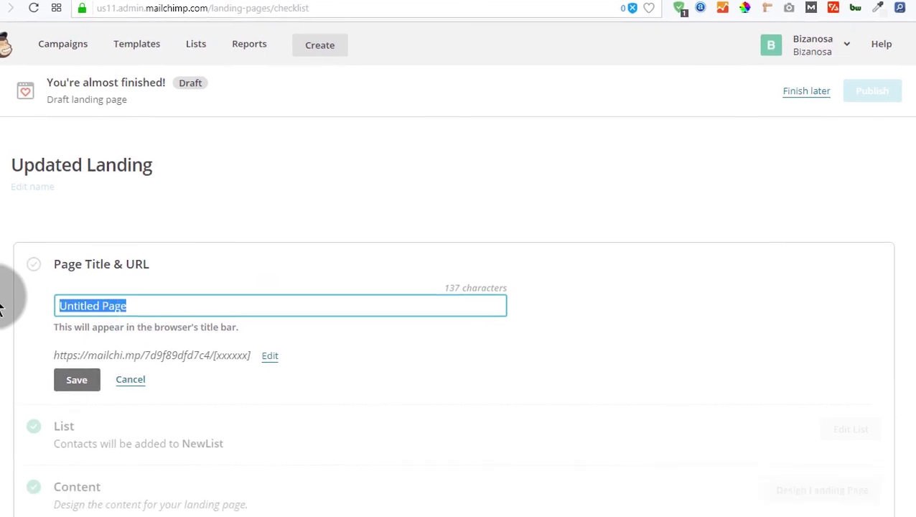
pyautogui.write('Updated landing')
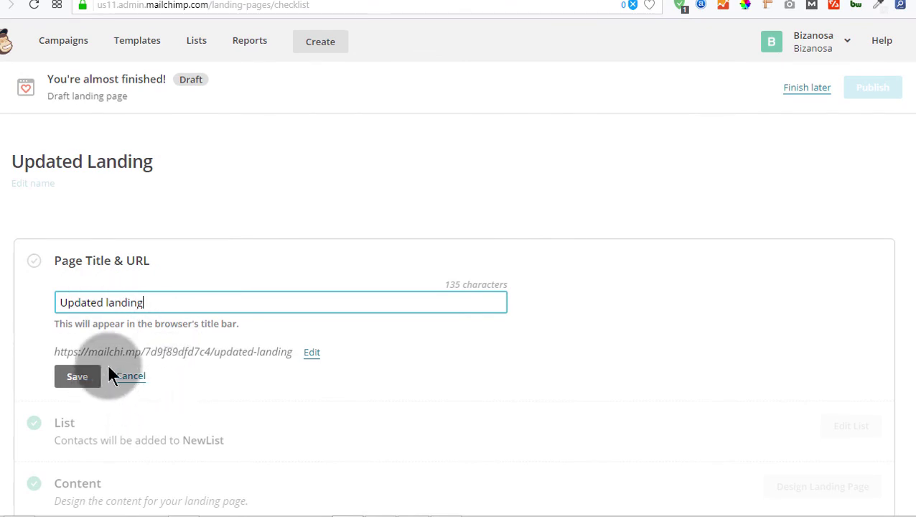
# Step: Leave the updated-landing URL ending unchanged and save the new page title and URL
pyautogui.click(310, 354)
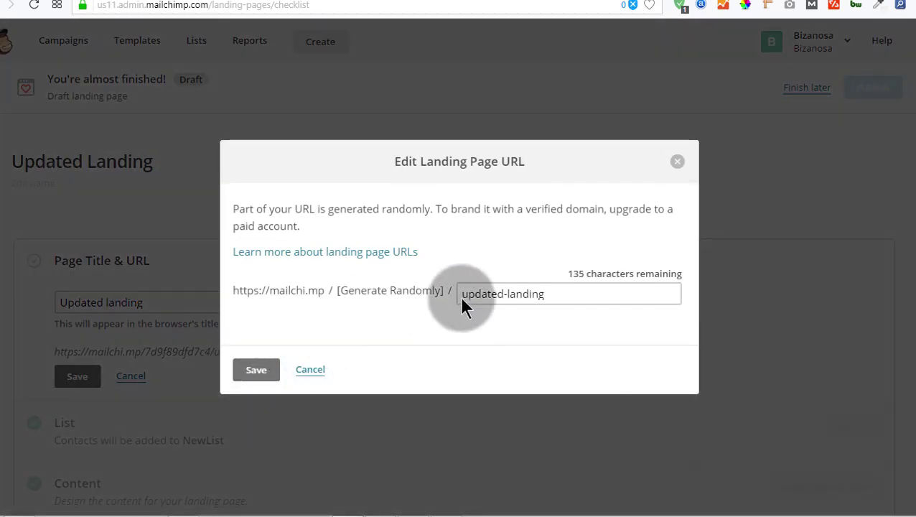
pyautogui.moveTo(463, 294); pyautogui.dragTo(563, 299)
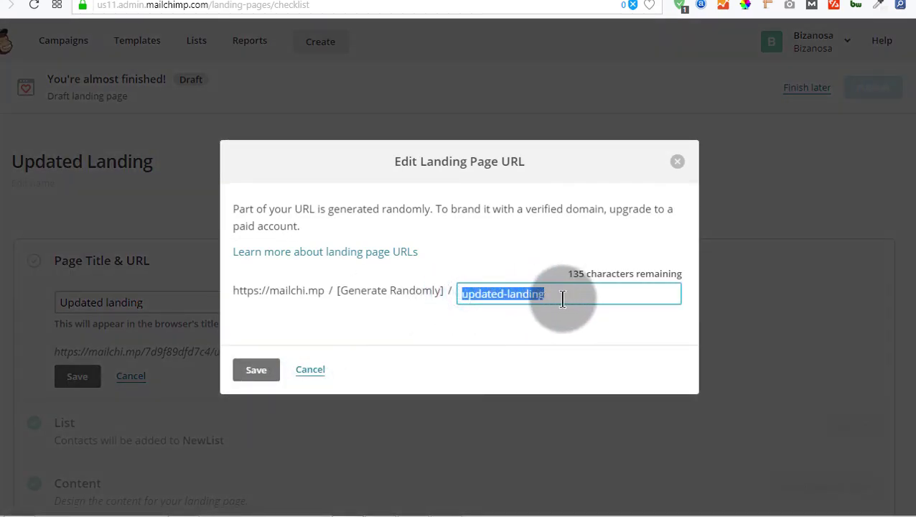
pyautogui.click(538, 295)
pyautogui.click(312, 370)
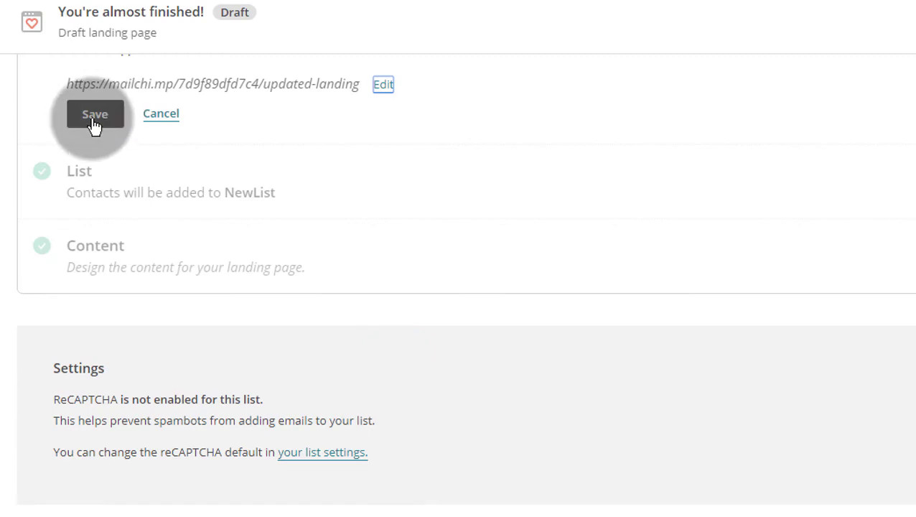
pyautogui.click(94, 116)
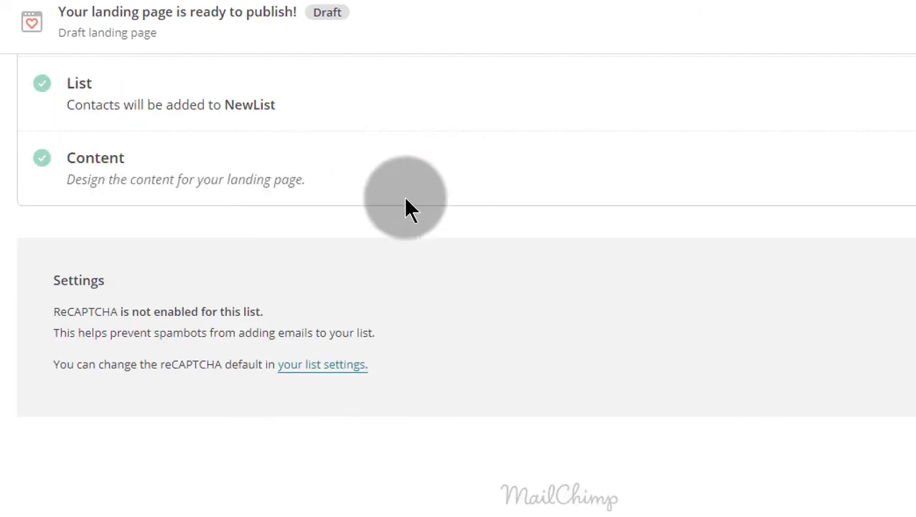
pyautogui.scroll(3, 424, 208)
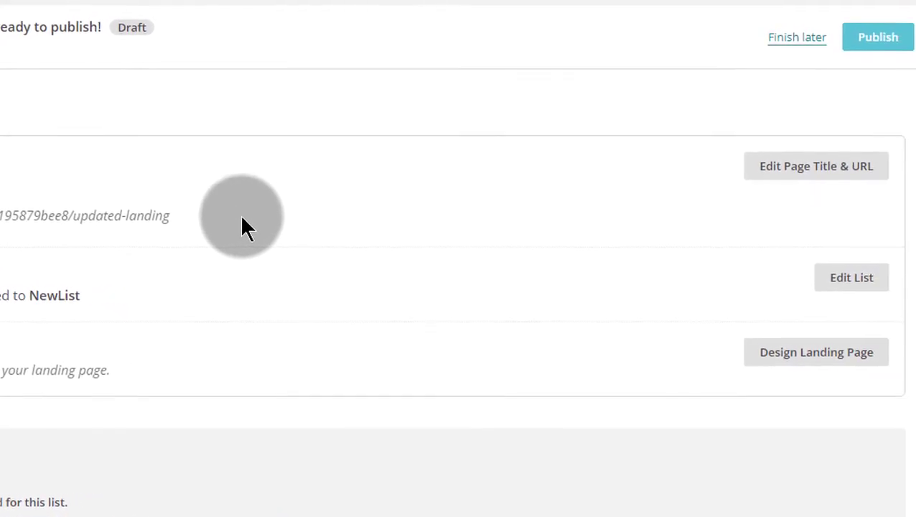
pyautogui.click(828, 44)
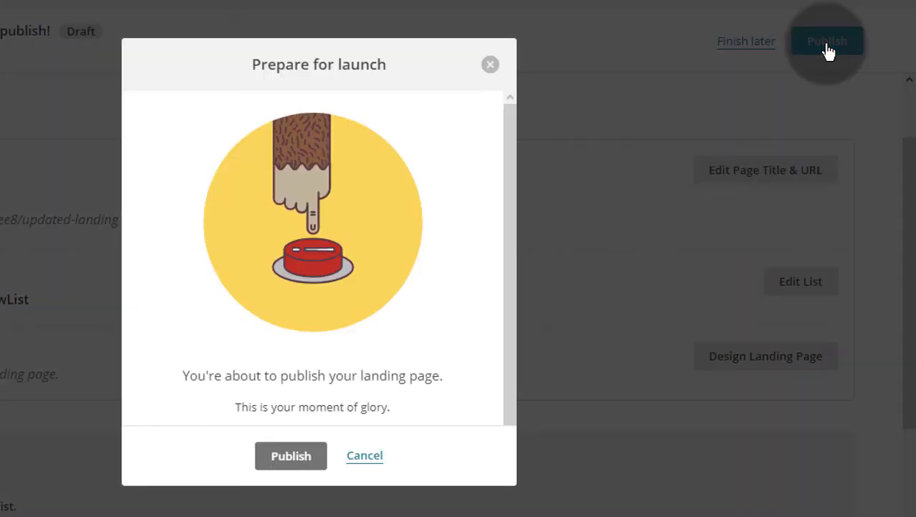
pyautogui.click(293, 456)
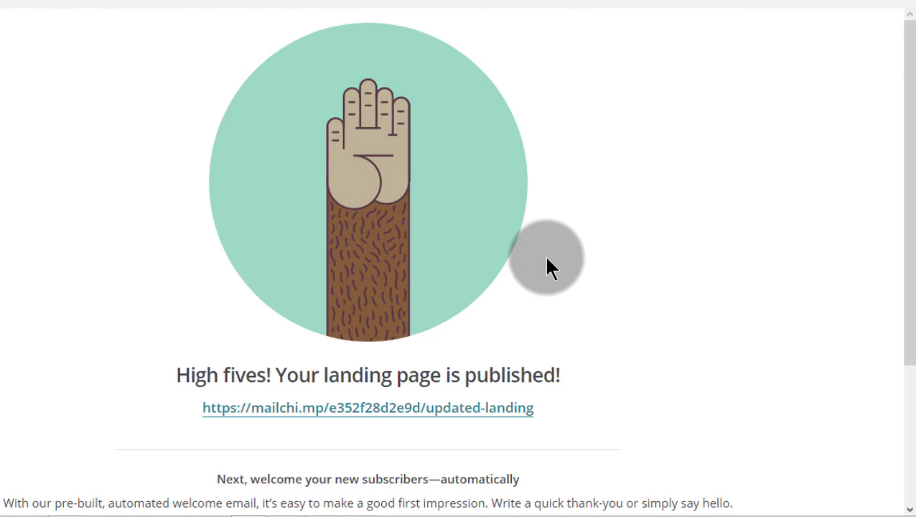
pyautogui.scroll(-3, 545, 259)
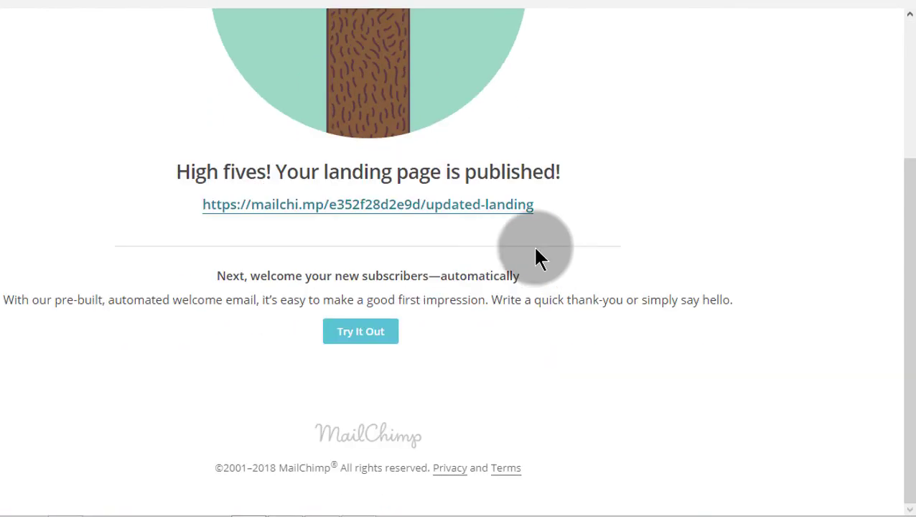
pyautogui.click(203, 212)
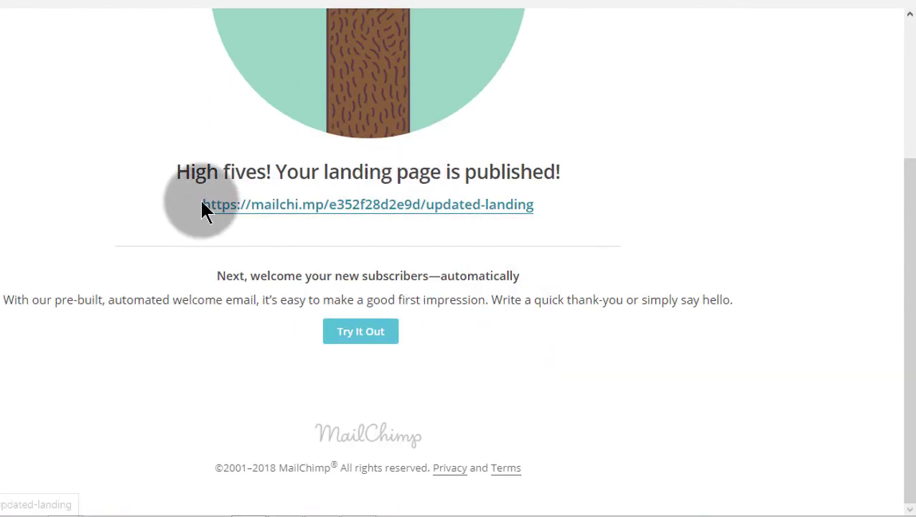
pyautogui.click(360, 339)
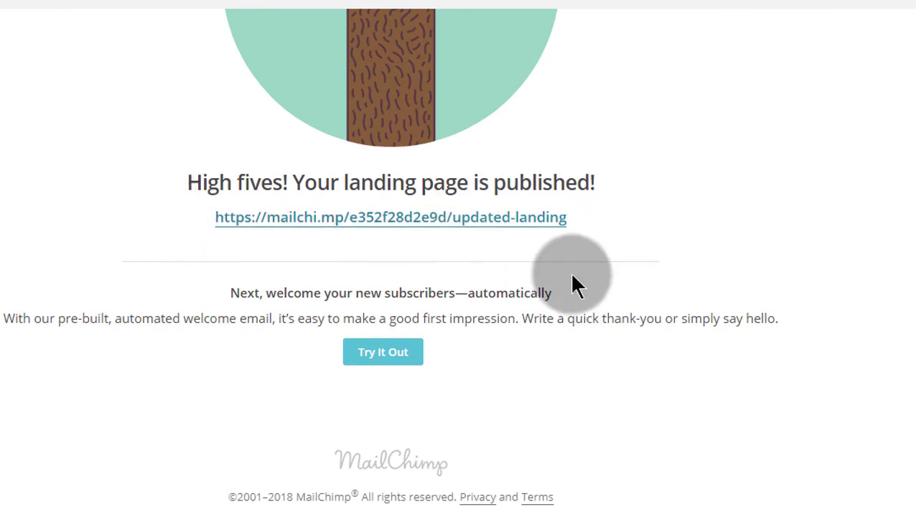
pyautogui.click(217, 227)
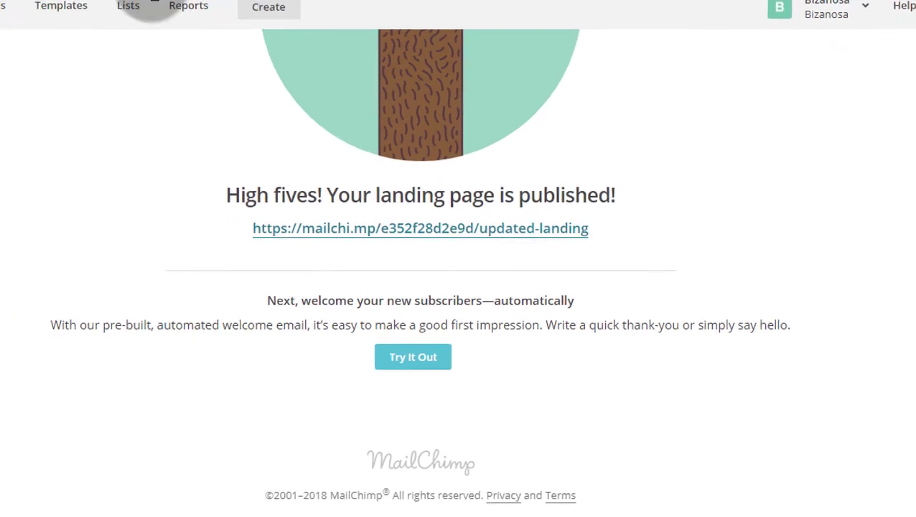
pyautogui.click(244, 4)
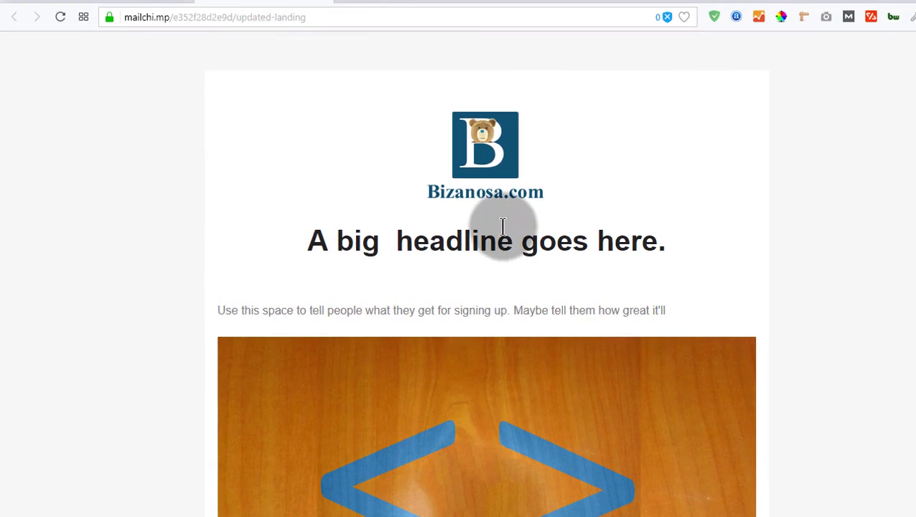
pyautogui.scroll(-4, 688, 195)
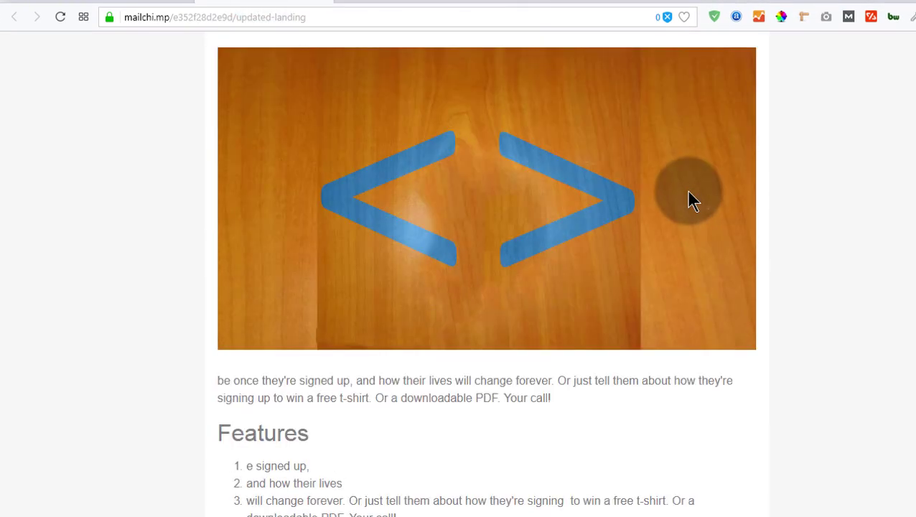
pyautogui.scroll(-2, 689, 201)
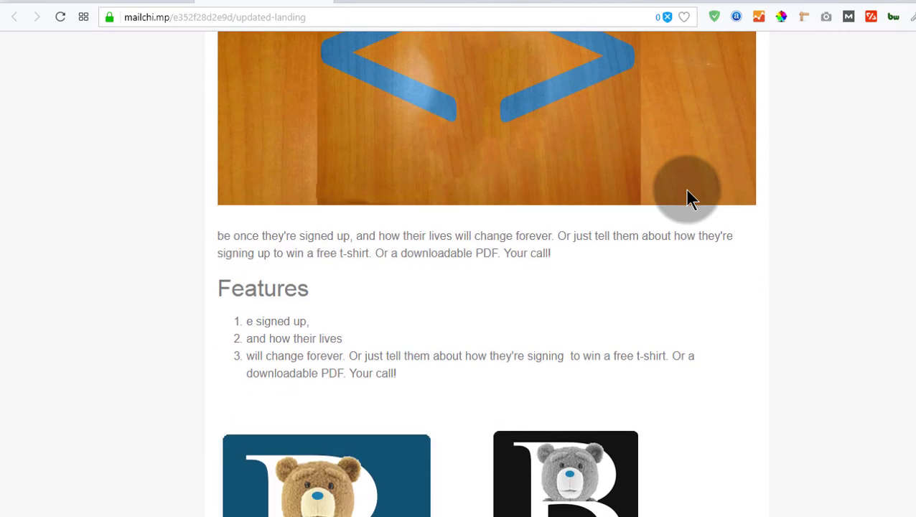
pyautogui.scroll(-1, 687, 197)
pyautogui.scroll(-1, 687, 198)
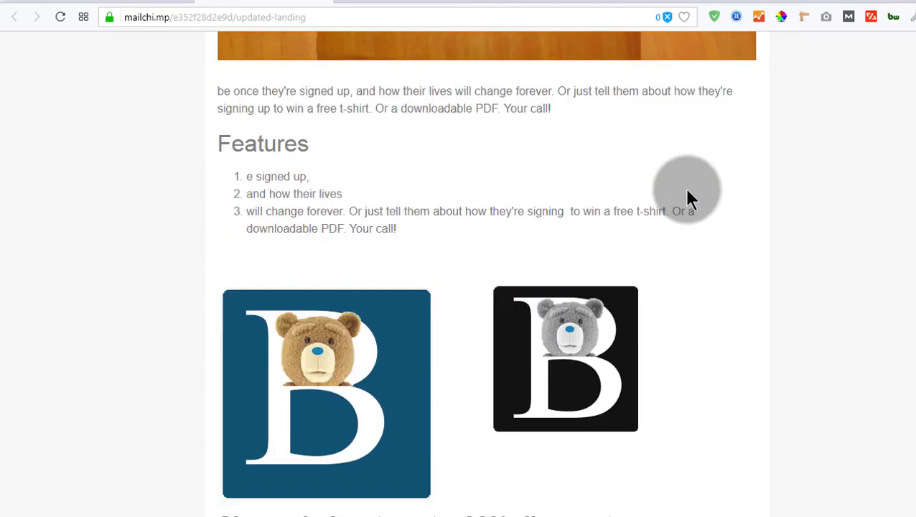
pyautogui.scroll(-3, 687, 197)
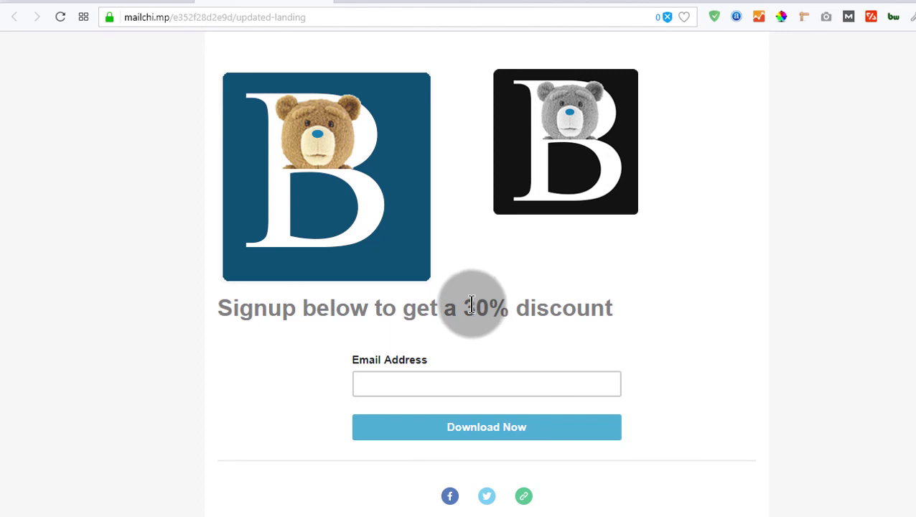
pyautogui.scroll(5, 471, 307)
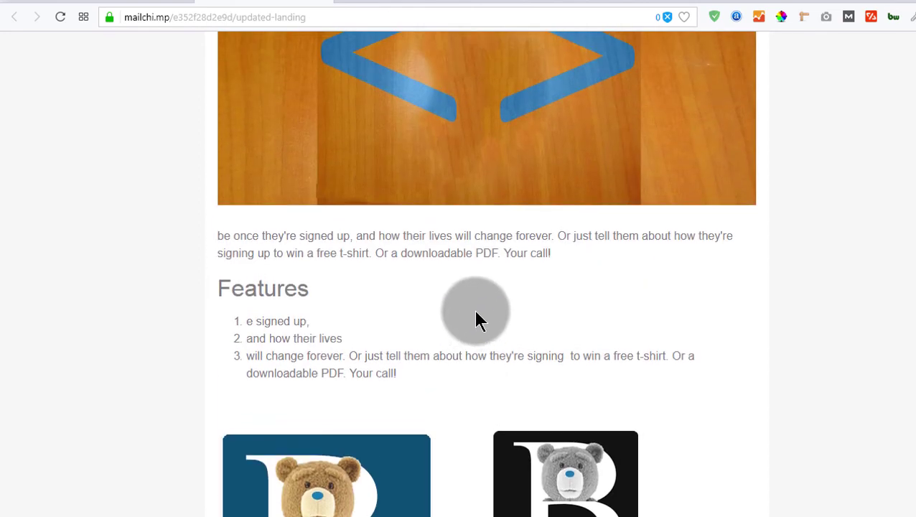
pyautogui.moveTo(217, 288); pyautogui.dragTo(321, 301)
pyautogui.moveTo(230, 321); pyautogui.dragTo(419, 379)
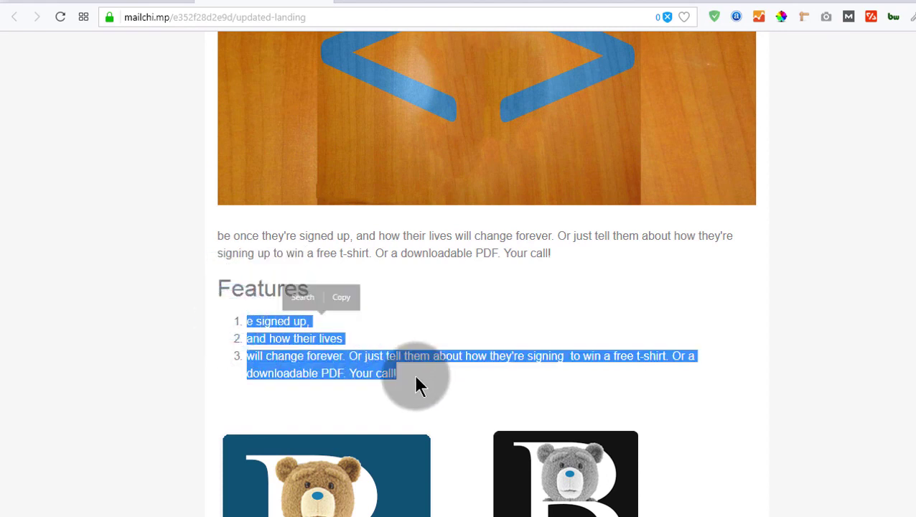
pyautogui.click(413, 375)
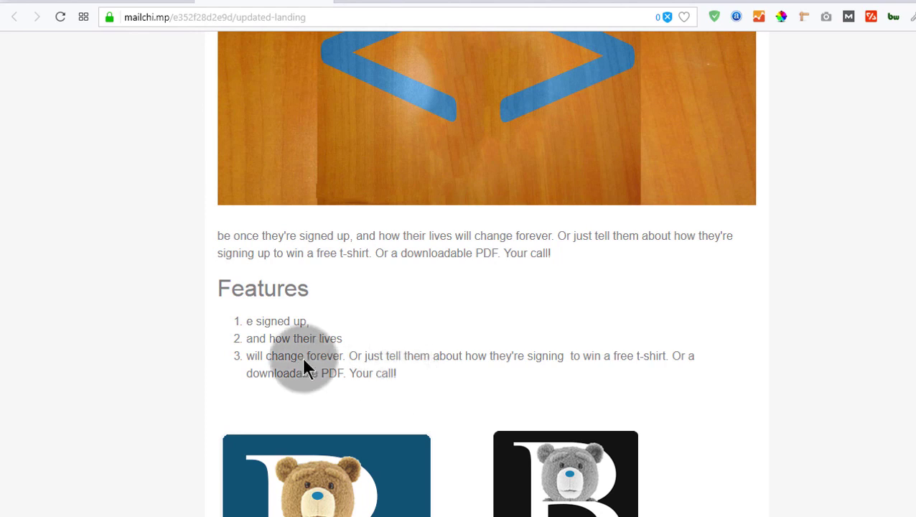
pyautogui.scroll(4, 407, 352)
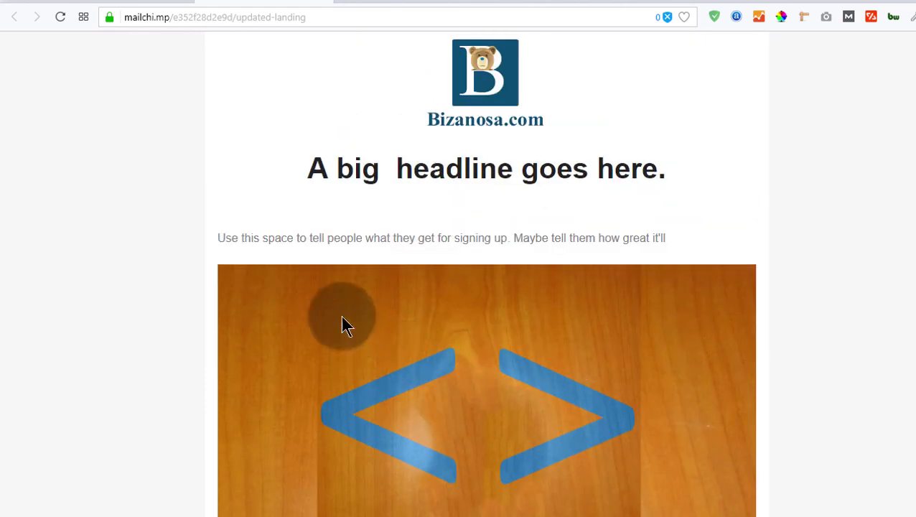
pyautogui.scroll(-4, 495, 305)
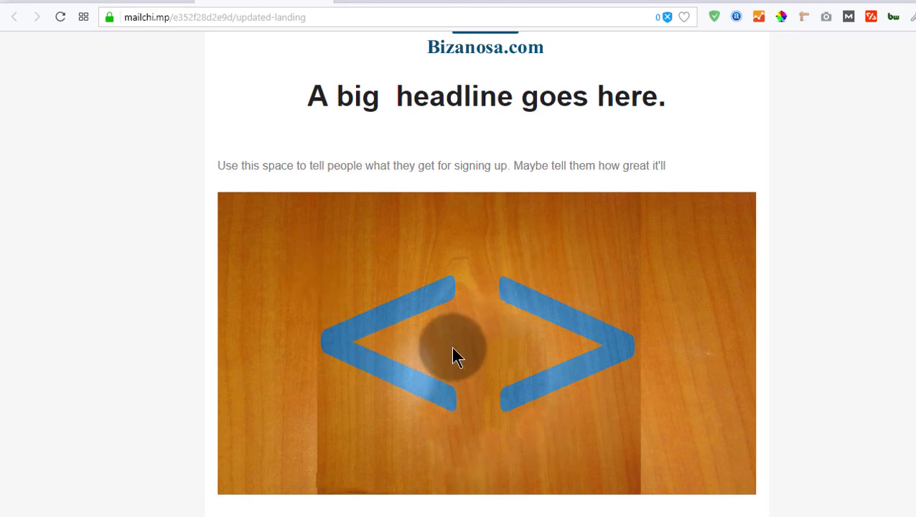
pyautogui.scroll(-1, 452, 349)
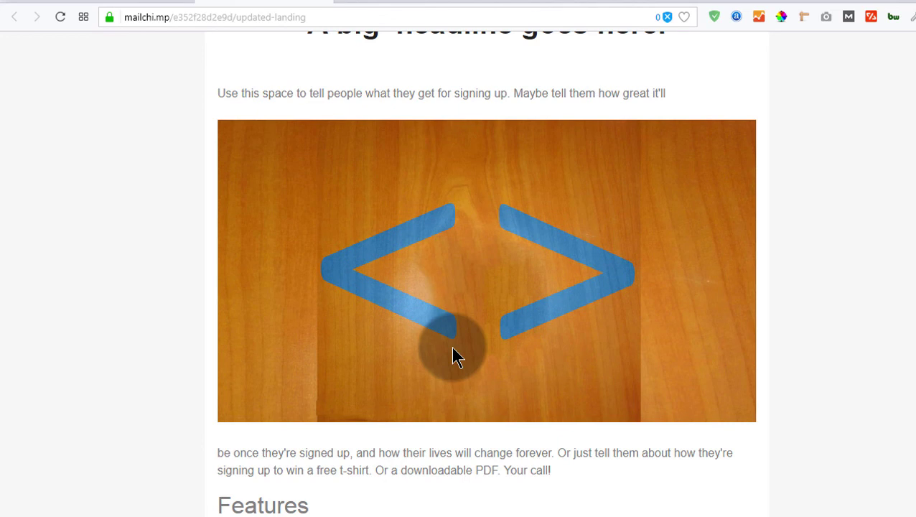
pyautogui.scroll(-2, 452, 352)
pyautogui.scroll(-1, 454, 283)
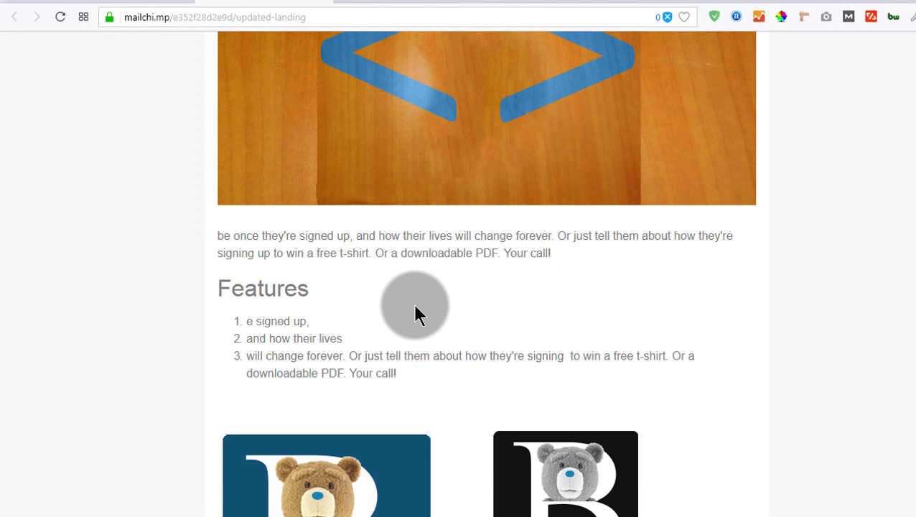
pyautogui.scroll(6, 501, 262)
pyautogui.scroll(-2, 463, 346)
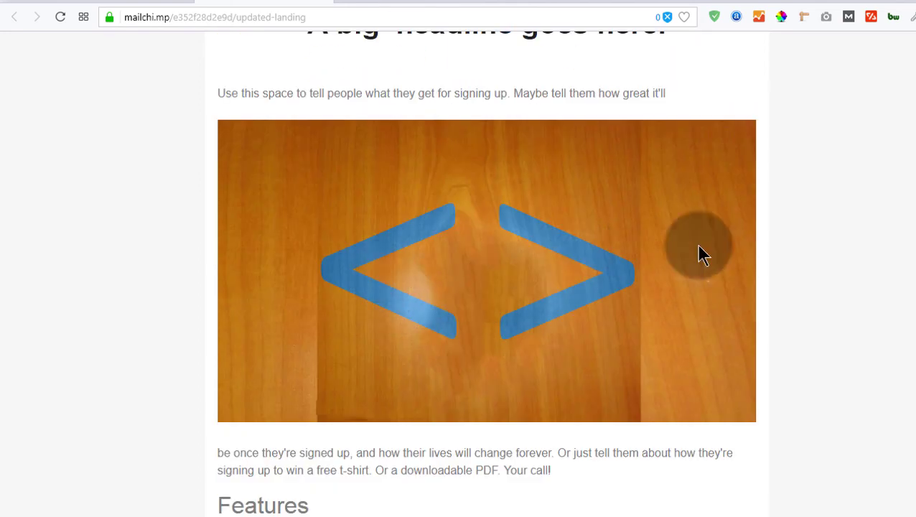
pyautogui.scroll(-3, 513, 284)
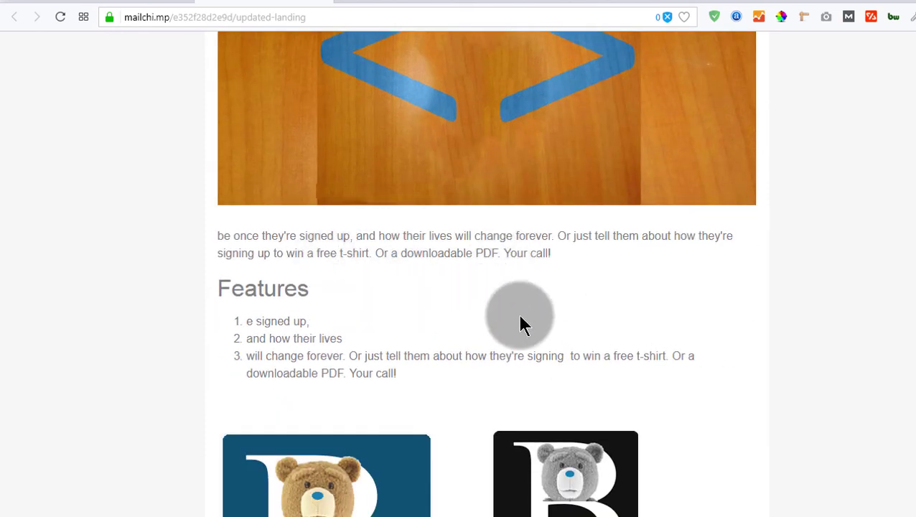
pyautogui.scroll(-3, 486, 417)
pyautogui.scroll(5, 425, 377)
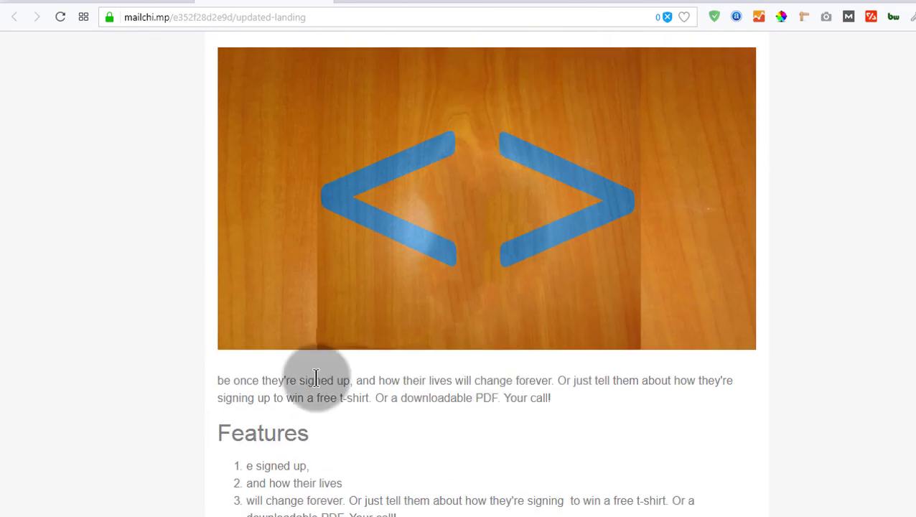
pyautogui.scroll(-5, 582, 413)
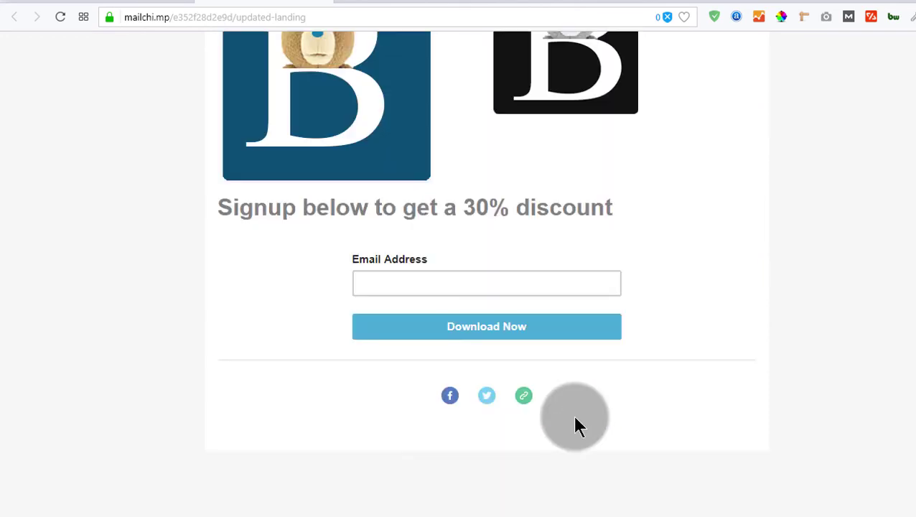
pyautogui.scroll(5, 560, 378)
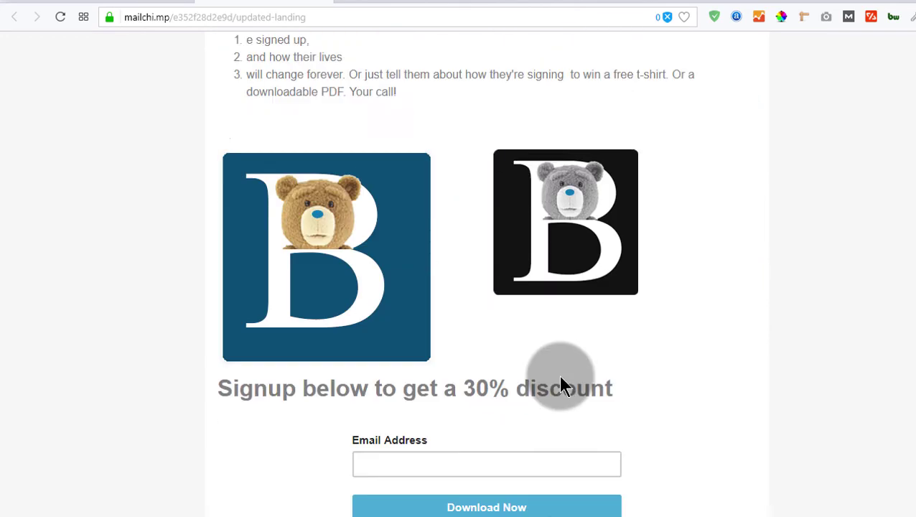
pyautogui.scroll(3, 562, 387)
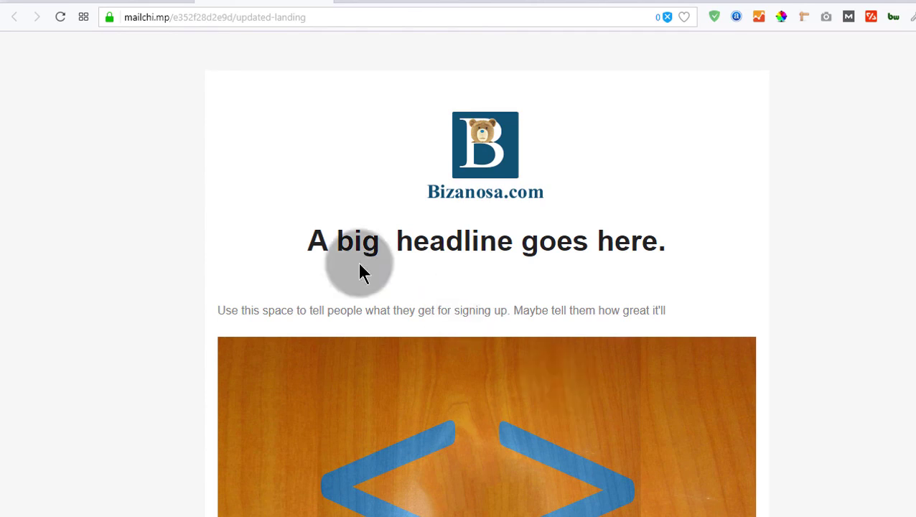
pyautogui.click(106, 4)
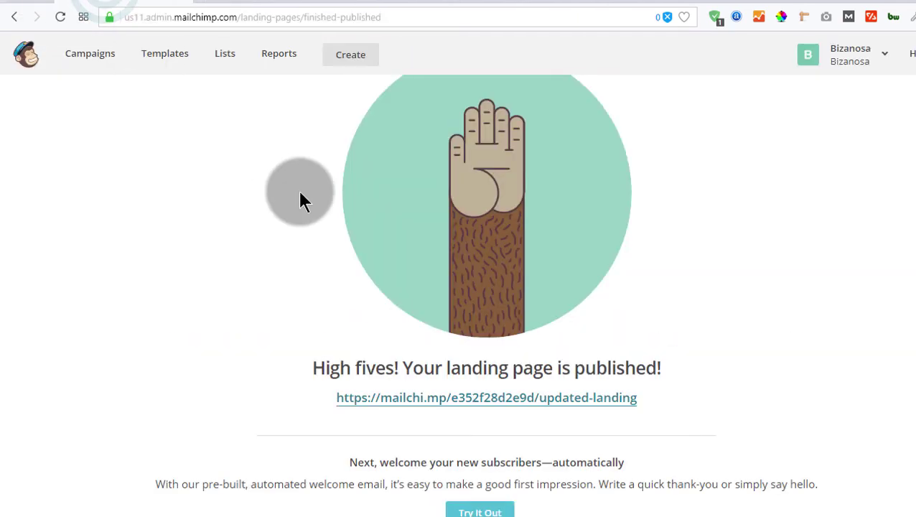